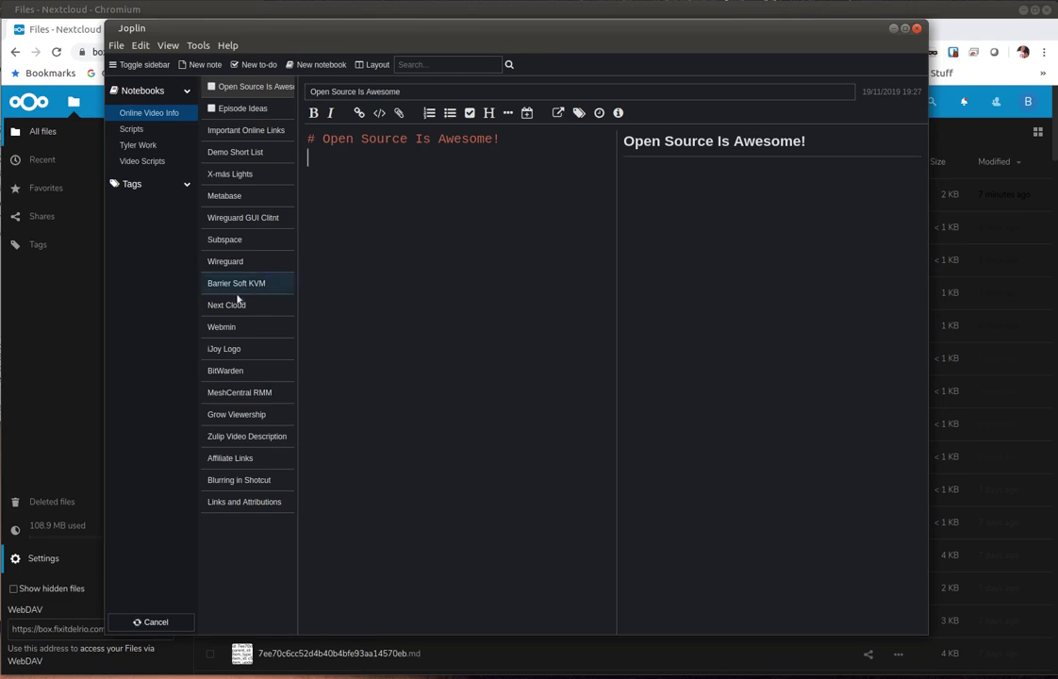
Switch to the Chromium browser and open joplinapp.org in a new tab
{"action": "left_click", "coordinate": [82, 341]}
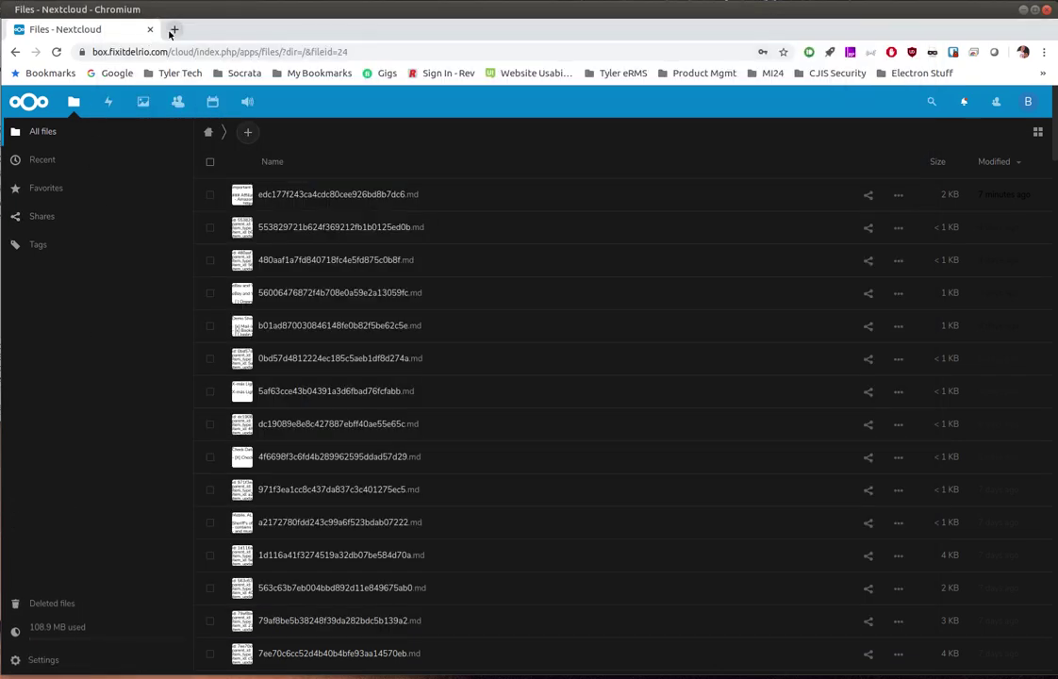
{"action": "left_click", "coordinate": [173, 29]}
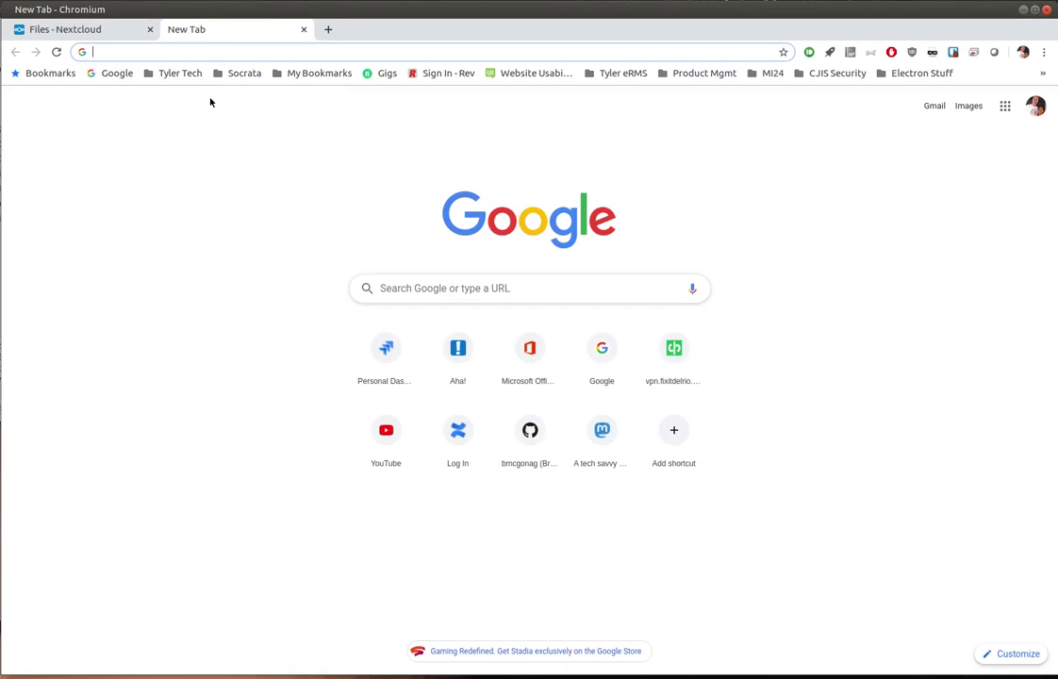
{"action": "type", "text": "Jopli"}
{"action": "type", "text": "napp.org"}
{"action": "key", "text": "Return"}
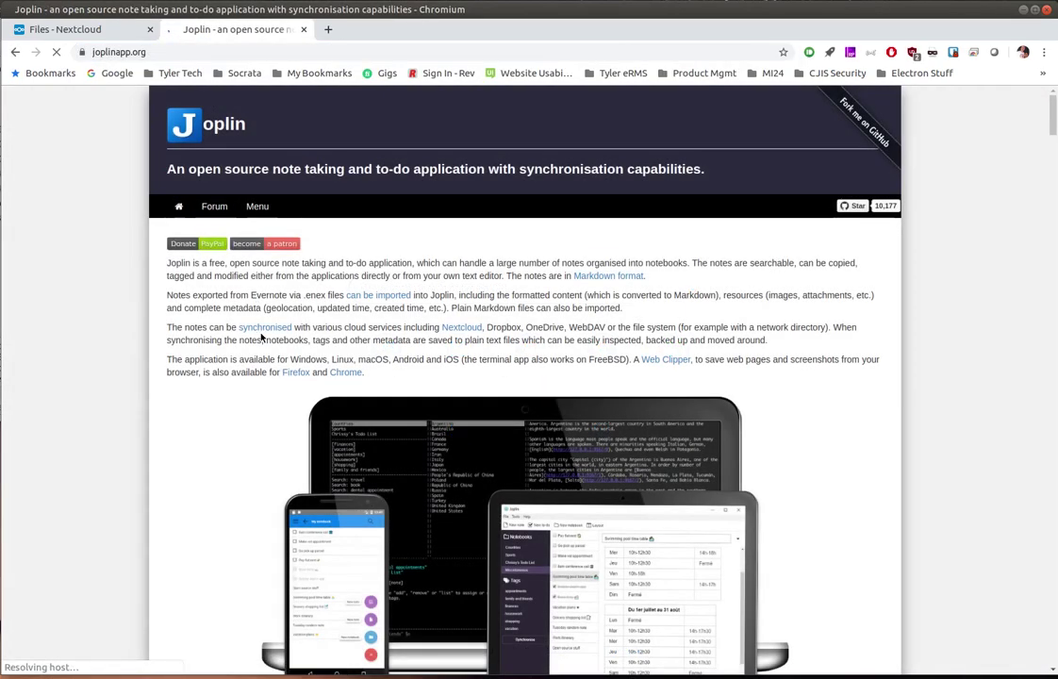
Examine the Joplin site's introduction and its download options for desktop, mobile and terminal applications
{"action": "scroll", "coordinate": [261, 337], "scroll_direction": "down", "scroll_amount": 3}
{"action": "scroll", "coordinate": [262, 338], "scroll_direction": "down", "scroll_amount": 1}
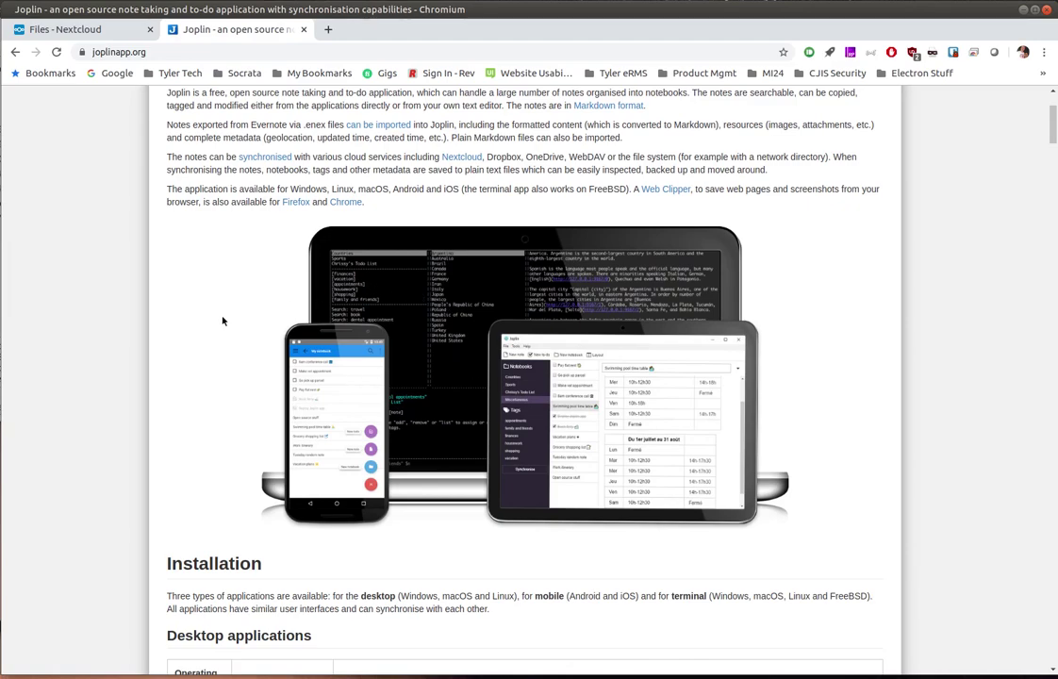
{"action": "scroll", "coordinate": [209, 307], "scroll_direction": "up", "scroll_amount": 3}
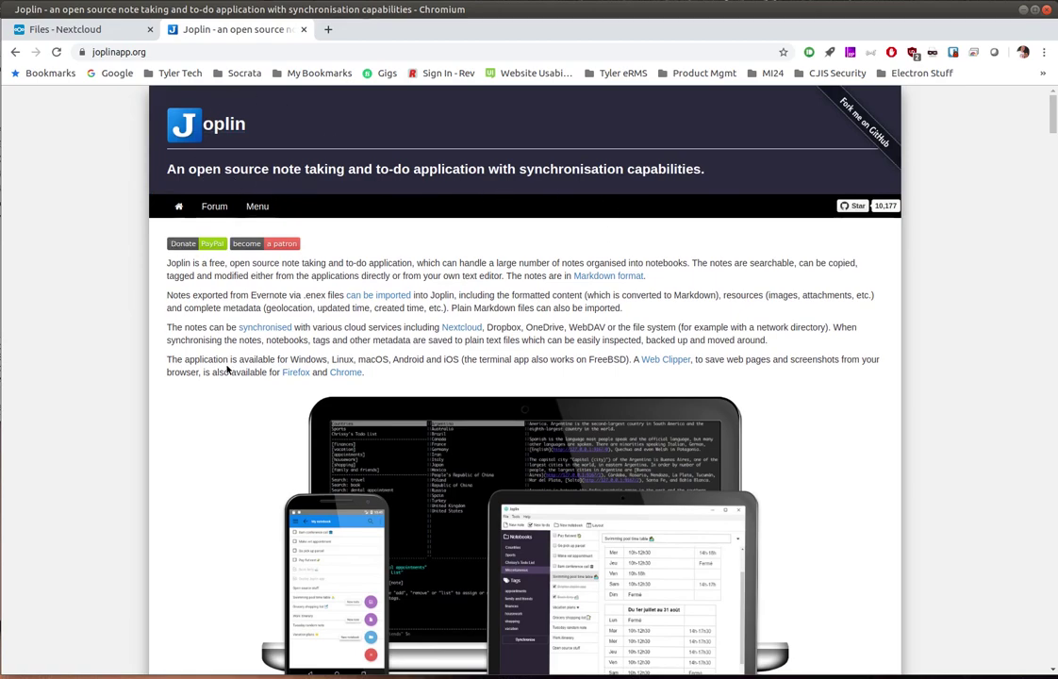
{"action": "scroll", "coordinate": [226, 369], "scroll_direction": "down", "scroll_amount": 10}
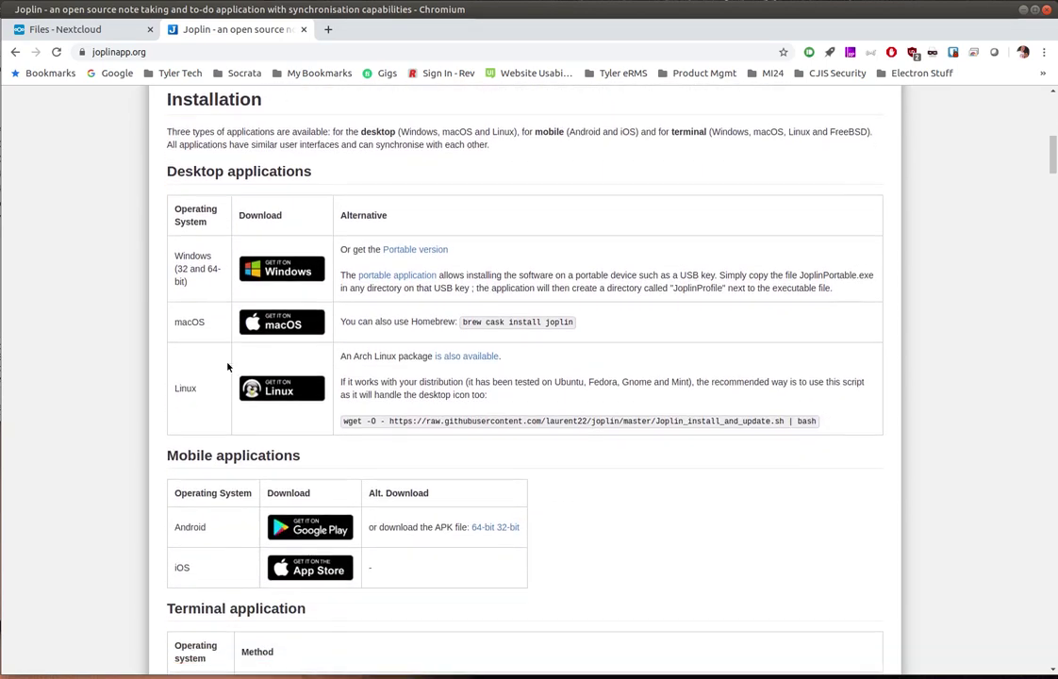
{"action": "scroll", "coordinate": [227, 367], "scroll_direction": "down", "scroll_amount": 1}
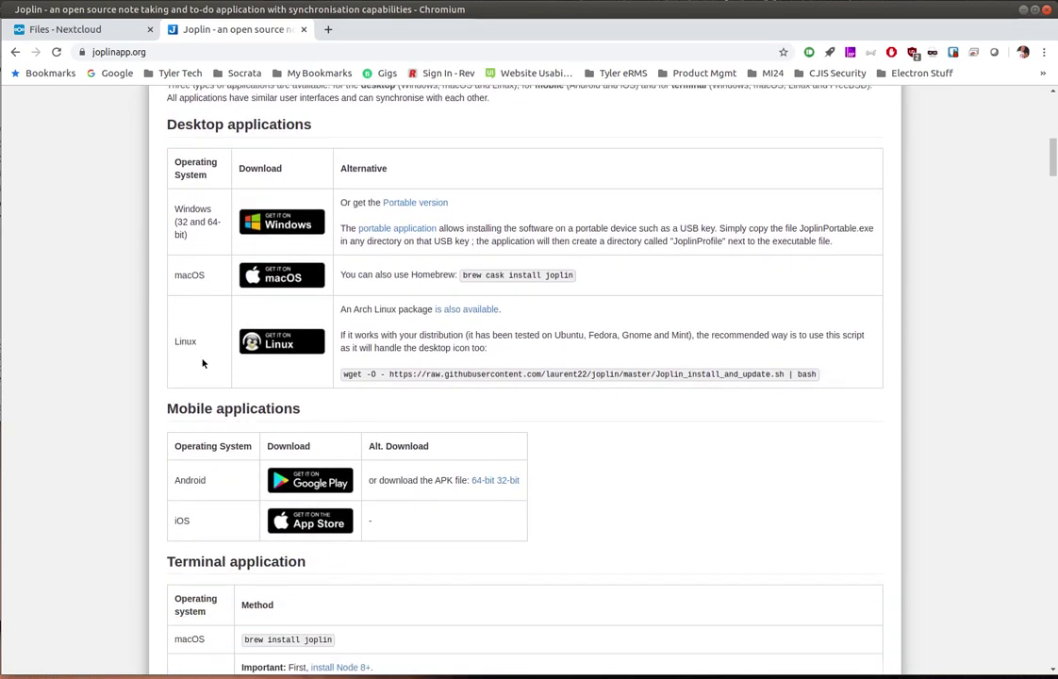
{"action": "scroll", "coordinate": [202, 364], "scroll_direction": "down", "scroll_amount": 1}
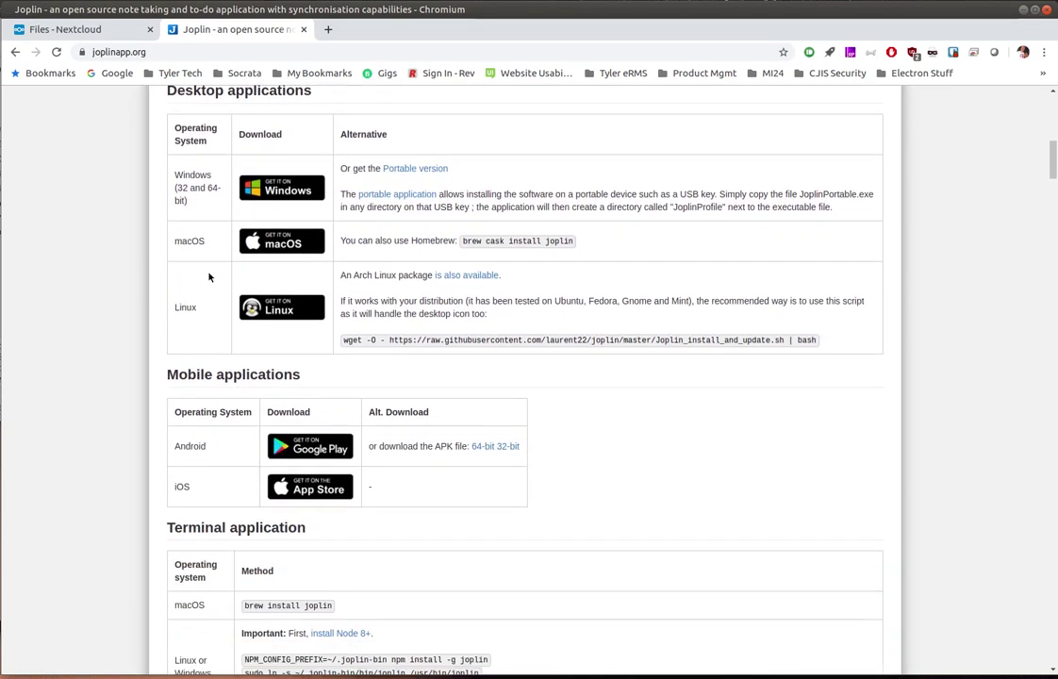
{"action": "scroll", "coordinate": [204, 361], "scroll_direction": "down", "scroll_amount": 3}
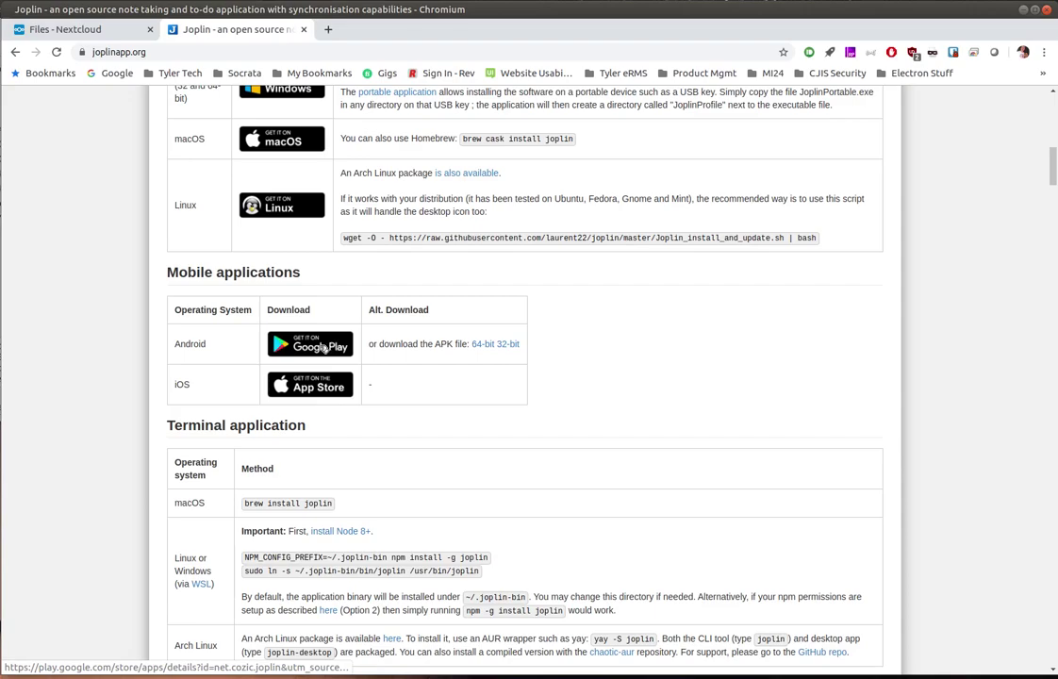
{"action": "scroll", "coordinate": [301, 403], "scroll_direction": "down", "scroll_amount": 3}
{"action": "scroll", "coordinate": [302, 401], "scroll_direction": "up", "scroll_amount": 9}
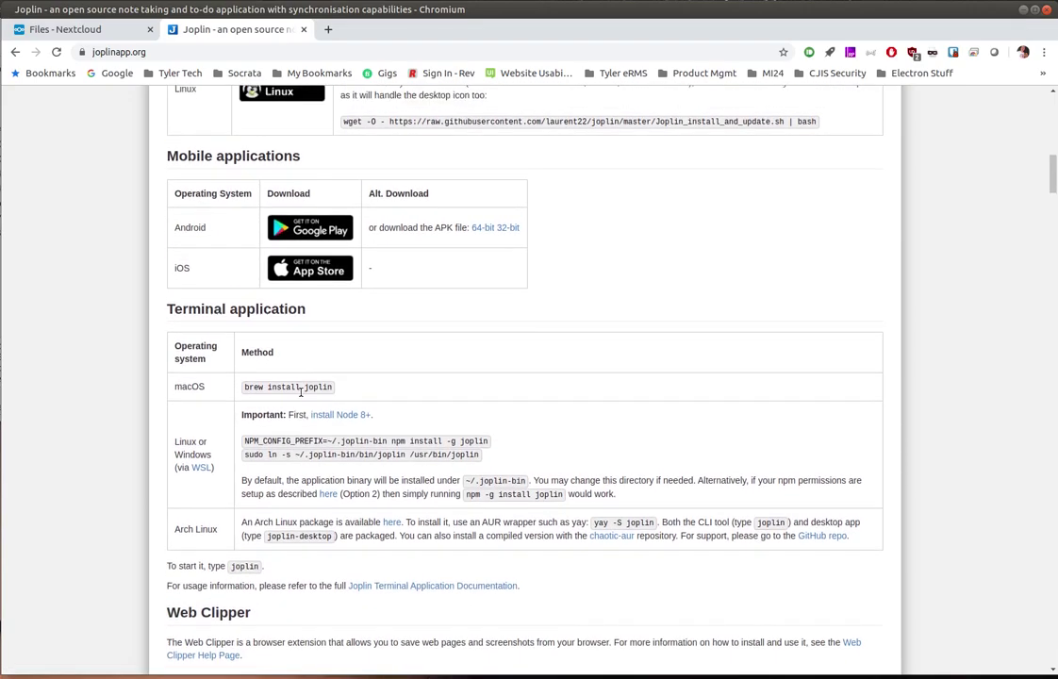
{"action": "scroll", "coordinate": [302, 377], "scroll_direction": "up", "scroll_amount": 10}
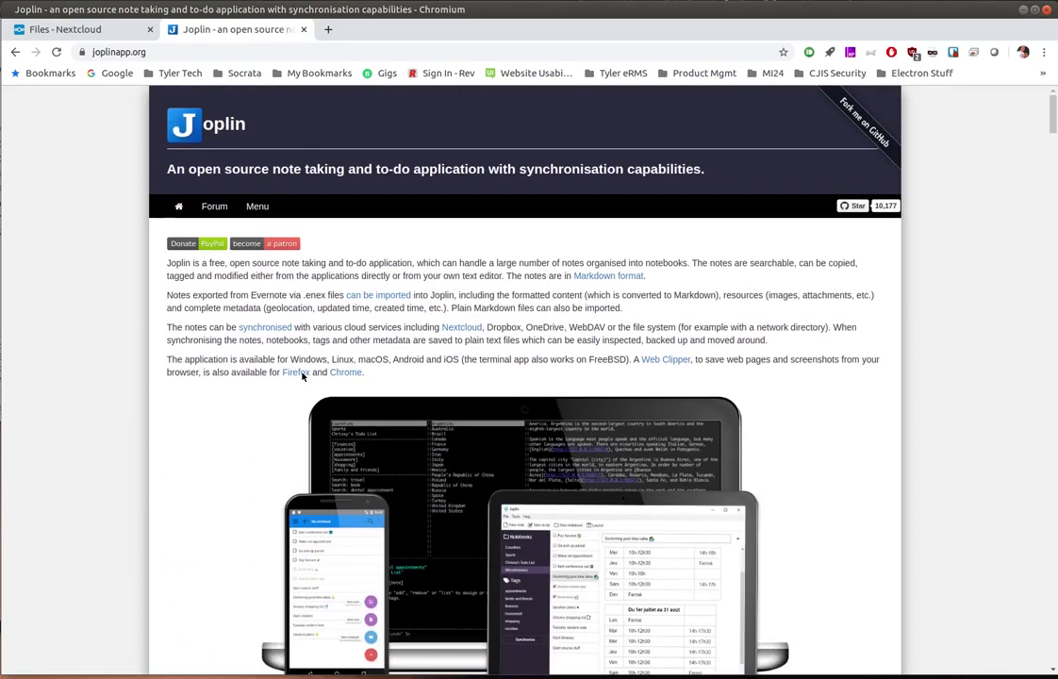
{"action": "scroll", "coordinate": [304, 376], "scroll_direction": "down", "scroll_amount": 1}
{"action": "scroll", "coordinate": [304, 374], "scroll_direction": "down", "scroll_amount": 10}
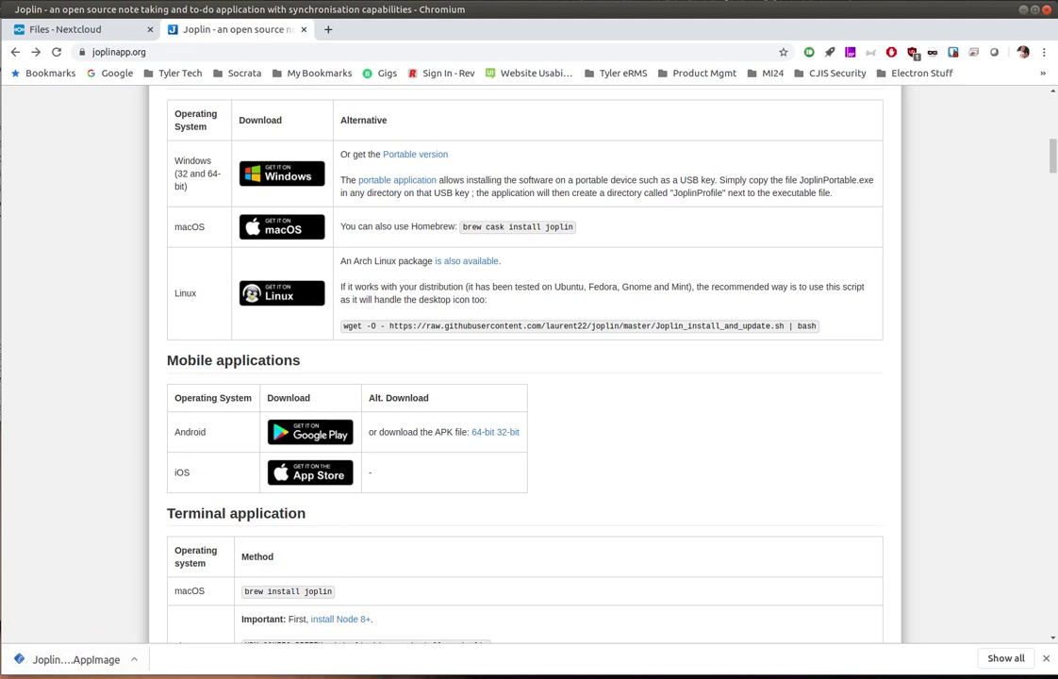
Open a file manager window over the browser and show the Downloads folder
{"action": "key", "text": "super+e"}
{"action": "left_click_drag", "start_coordinate": [218, 32], "coordinate": [459, 56]}
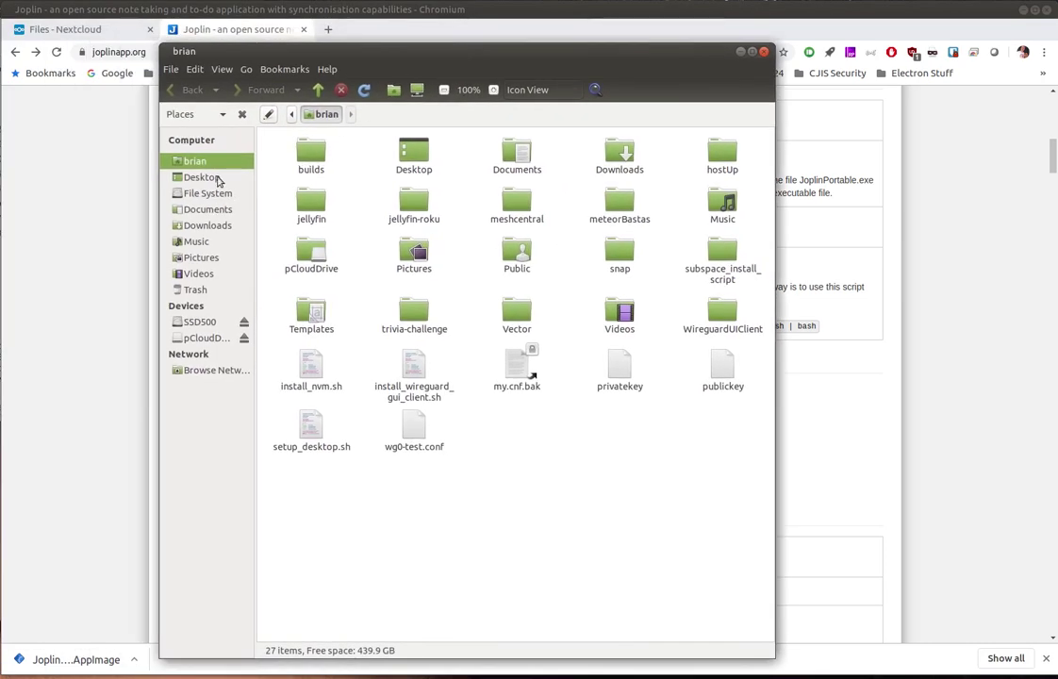
{"action": "left_click", "coordinate": [209, 225]}
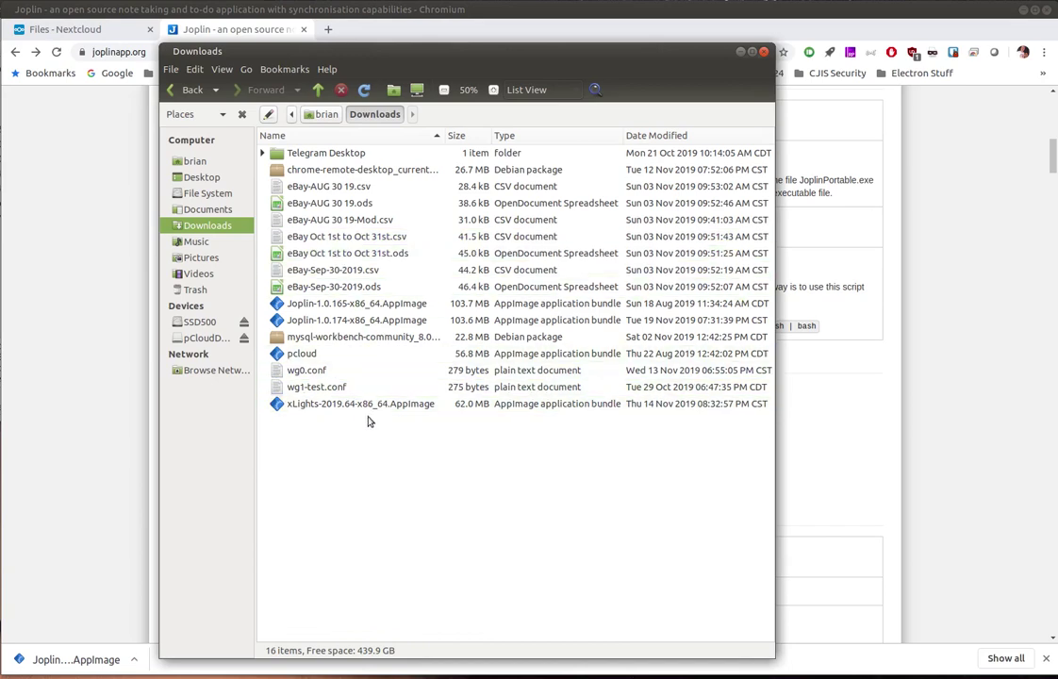
Check the permissions of Joplin-1.0.165-x86_64.AppImage in its properties, then close them
{"action": "left_click", "coordinate": [355, 311]}
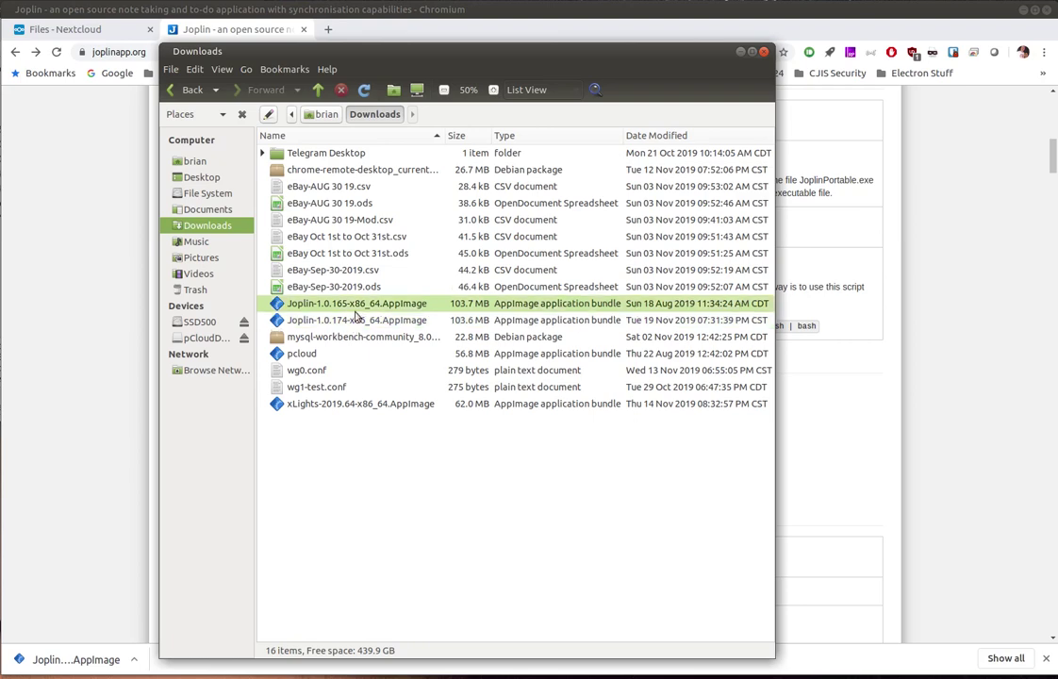
{"action": "right_click", "coordinate": [356, 311]}
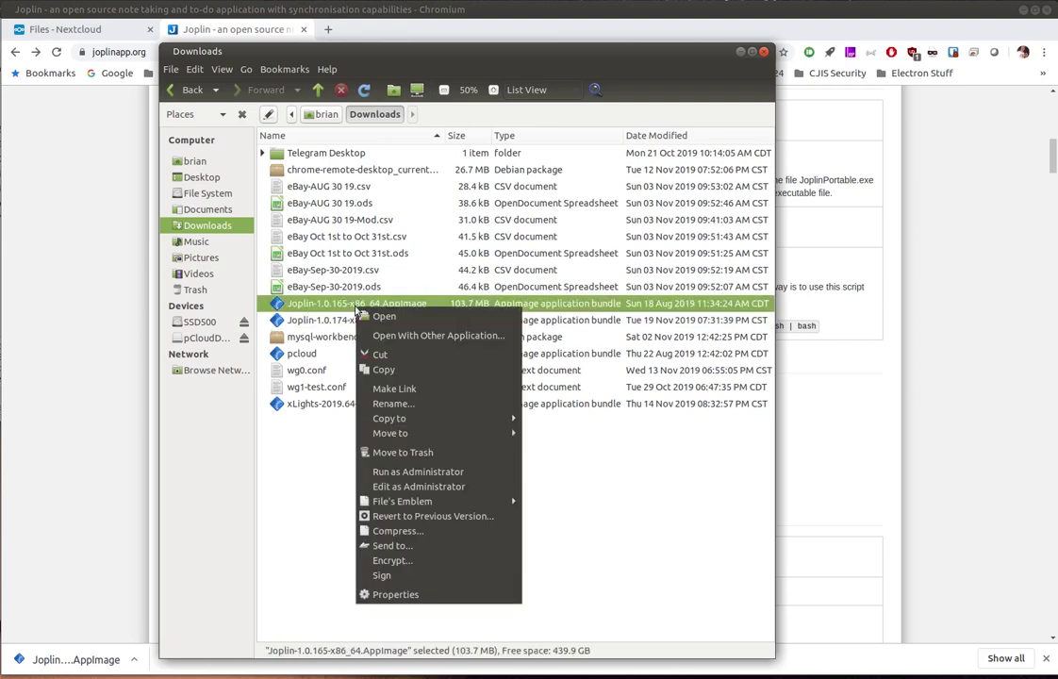
{"action": "left_click", "coordinate": [408, 594]}
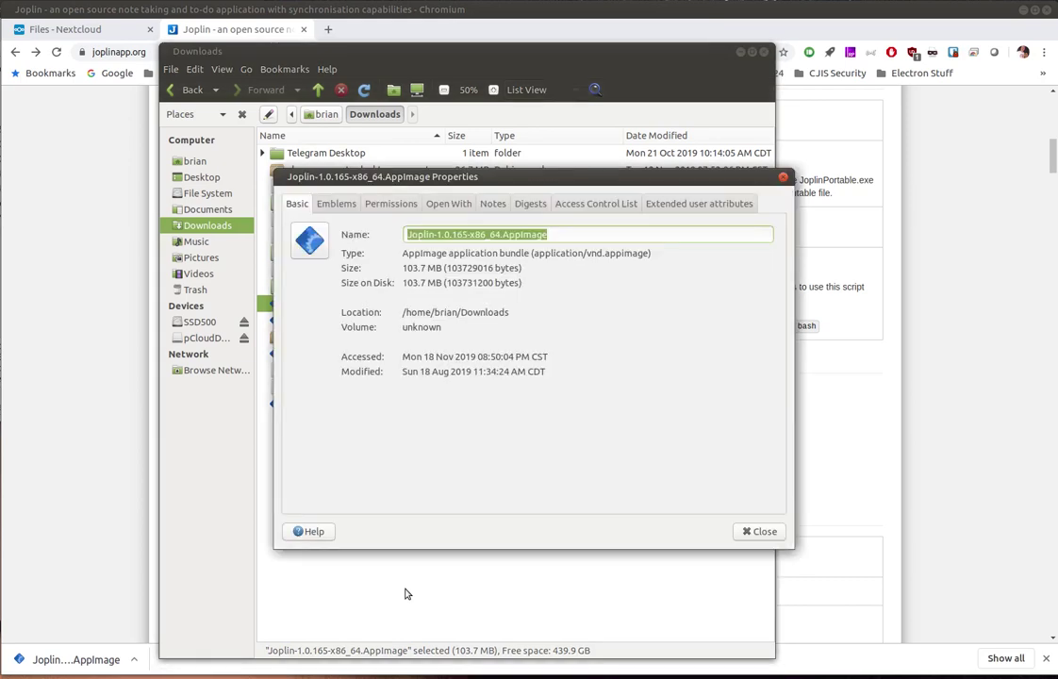
{"action": "left_click", "coordinate": [389, 209]}
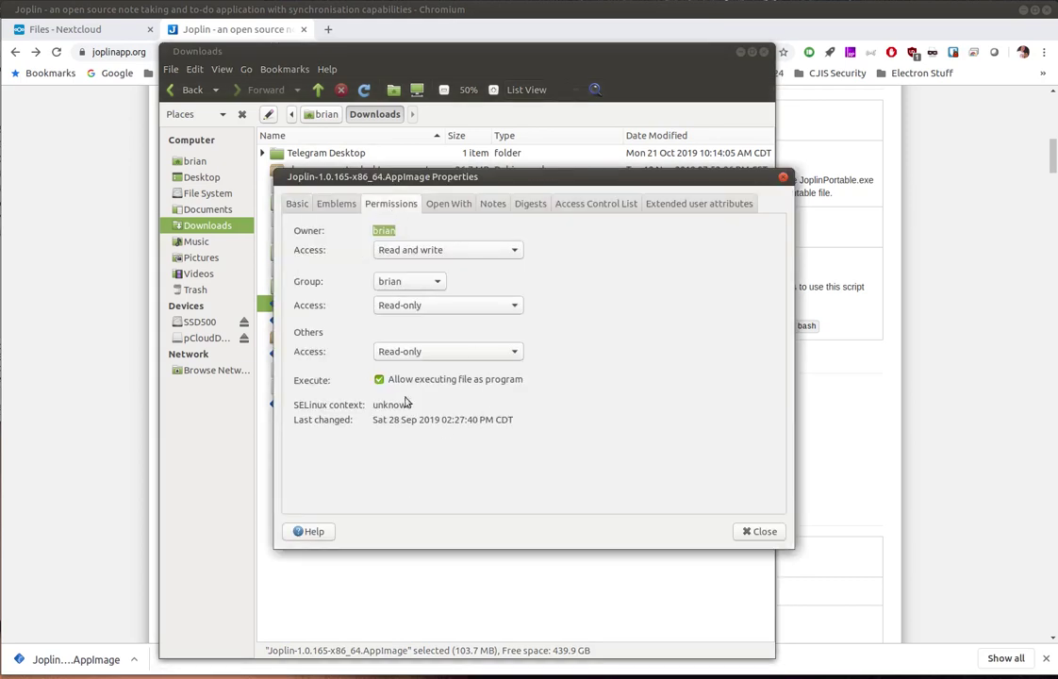
{"action": "left_click", "coordinate": [754, 531]}
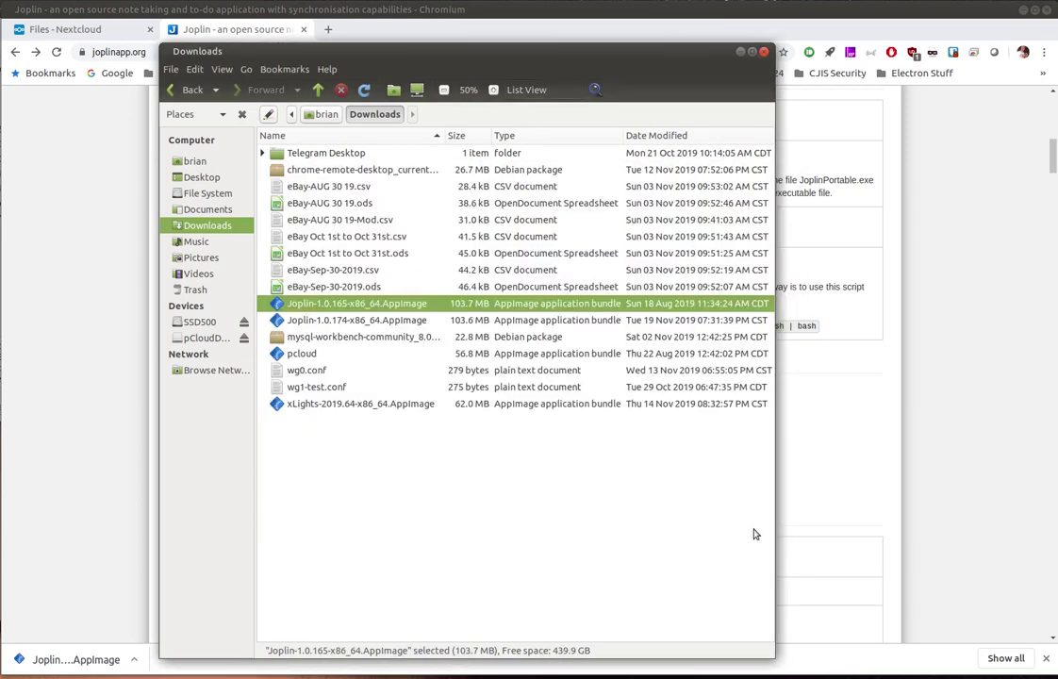
Allow executing Joplin-1.0.174-x86_64.AppImage as a program in its permissions and close the properties
{"action": "left_click", "coordinate": [325, 323]}
{"action": "right_click", "coordinate": [326, 323]}
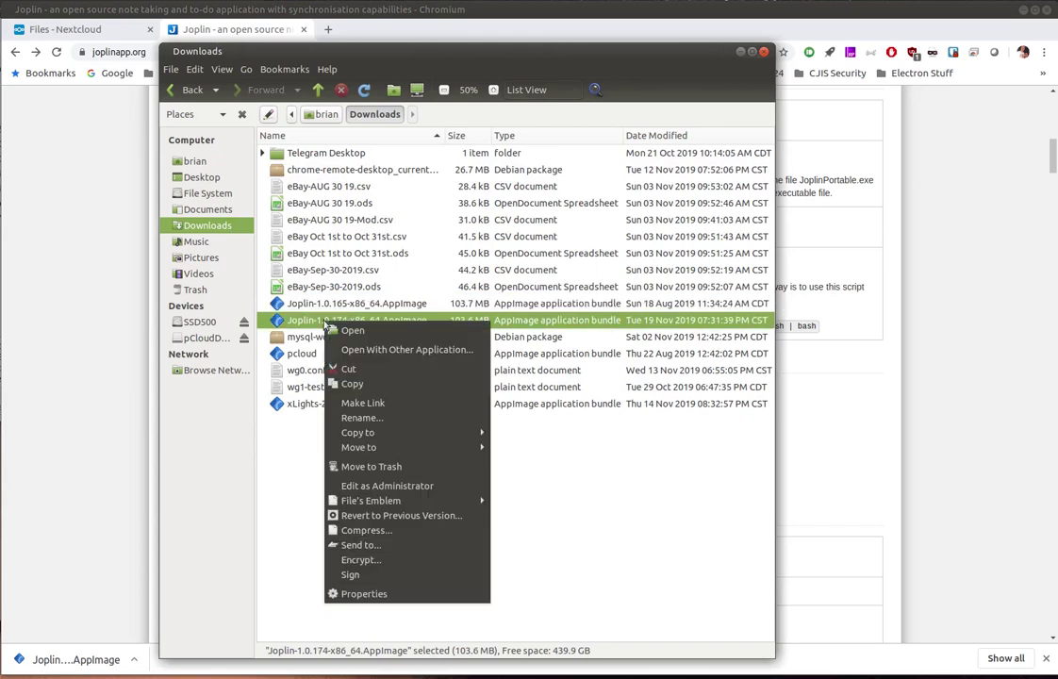
{"action": "left_click", "coordinate": [382, 593]}
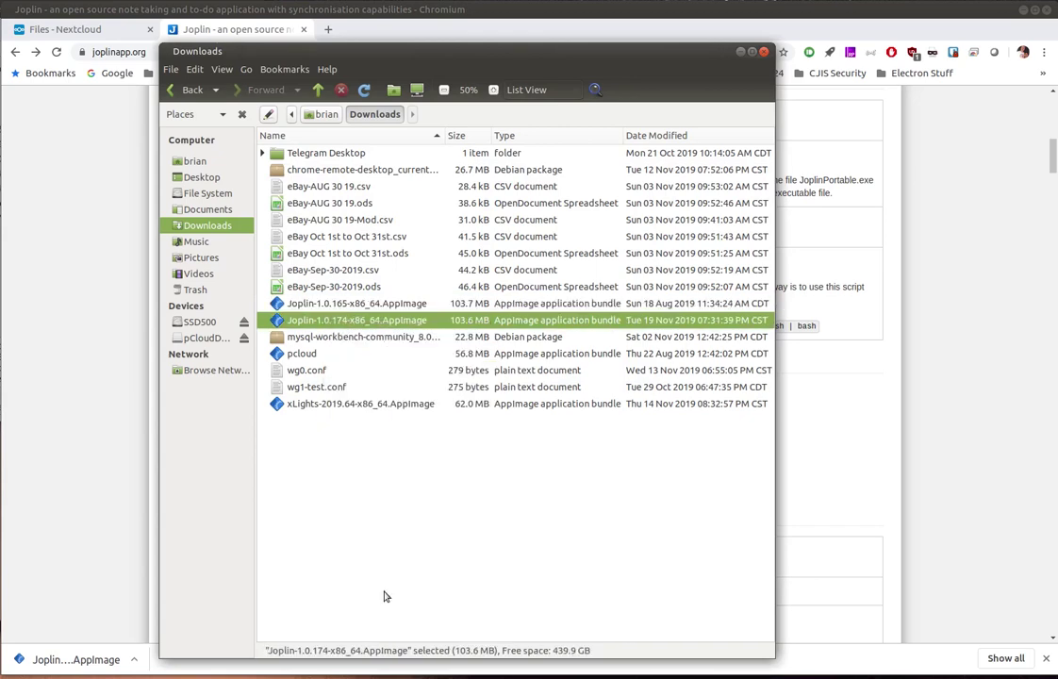
{"action": "left_click", "coordinate": [385, 208]}
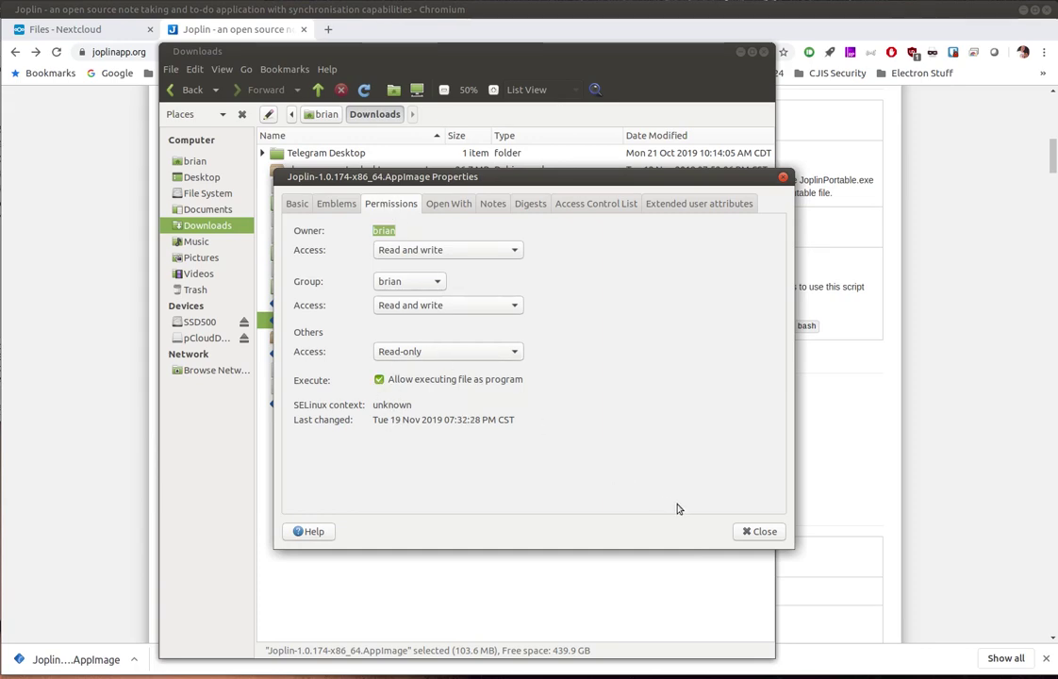
{"action": "left_click", "coordinate": [760, 532]}
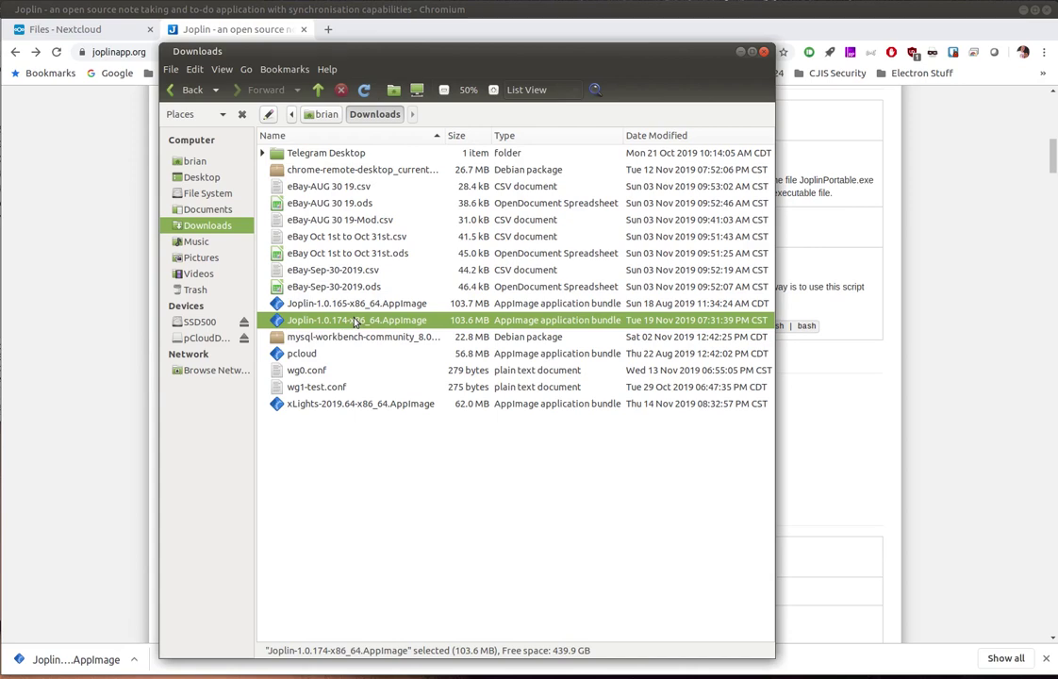
Close the Downloads folder window and return to the Joplin application
{"action": "left_click_drag", "start_coordinate": [355, 322], "coordinate": [118, 342]}
{"action": "left_click_drag", "start_coordinate": [100, 540], "coordinate": [678, 68]}
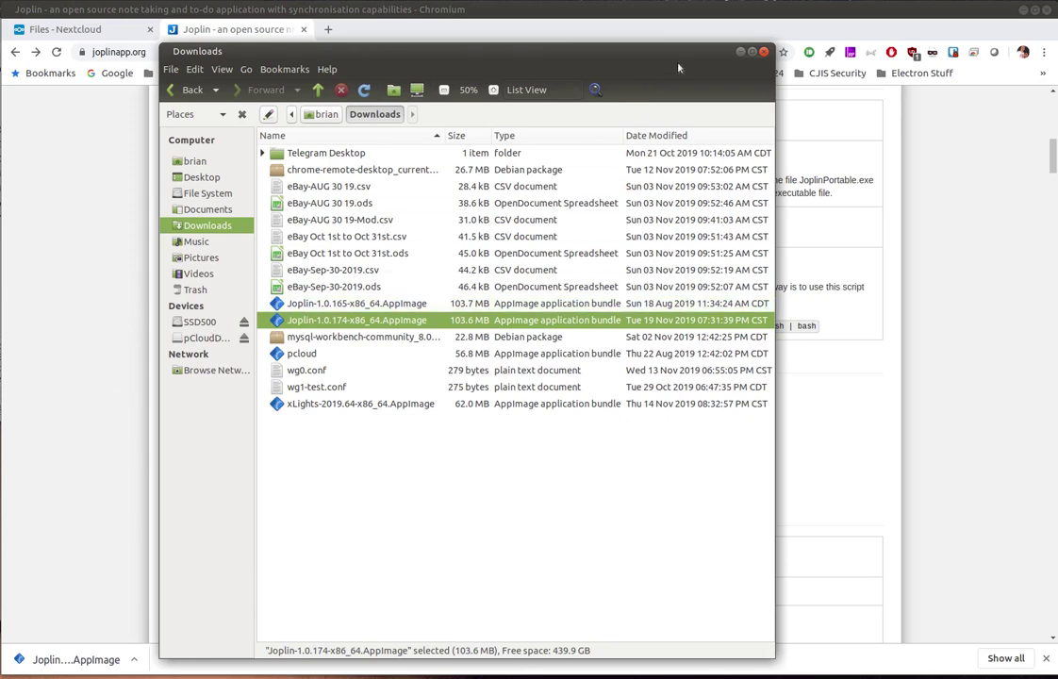
{"action": "left_click", "coordinate": [764, 54]}
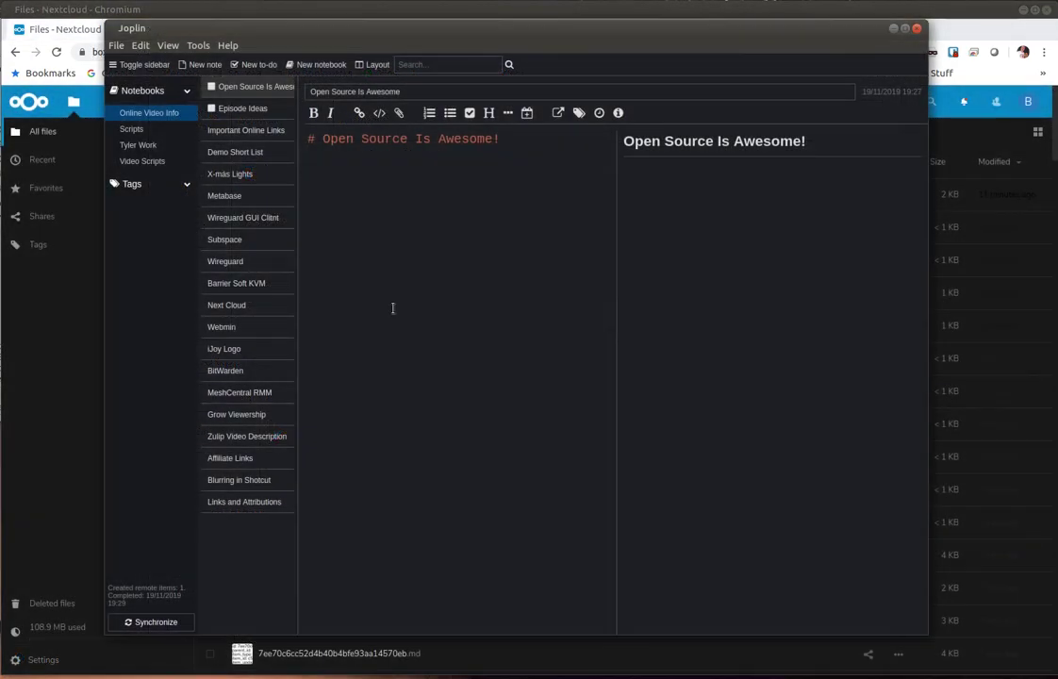
Cycle the Open Source Is Awesome note's layout through editor only and preview only back to the split view
{"action": "left_click", "coordinate": [361, 312]}
{"action": "left_click", "coordinate": [376, 66]}
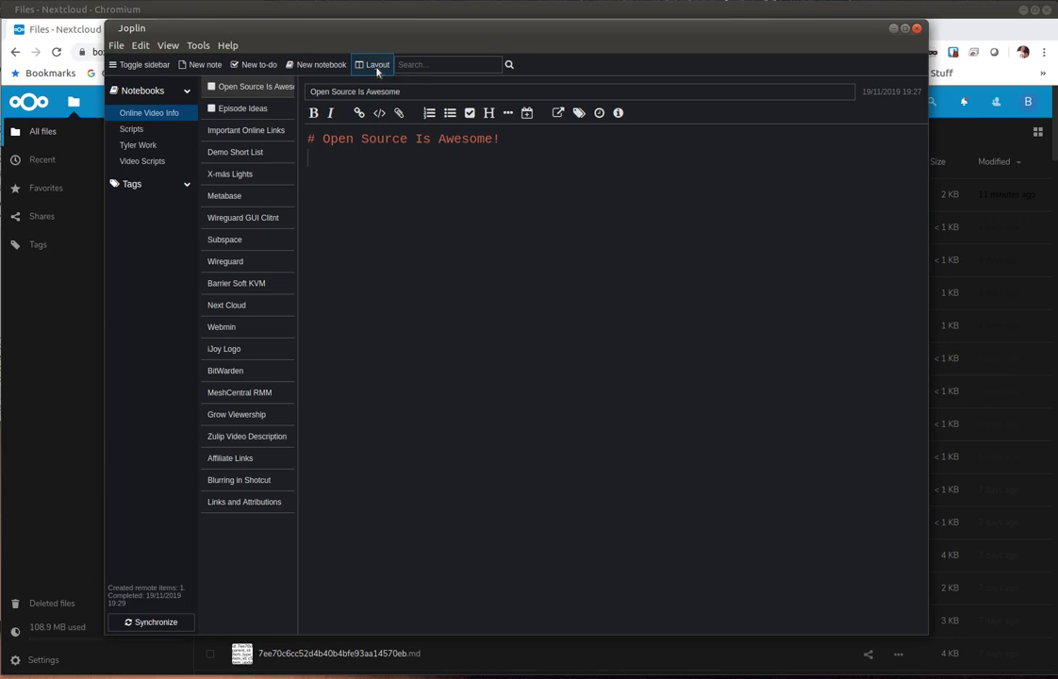
{"action": "left_click", "coordinate": [376, 68]}
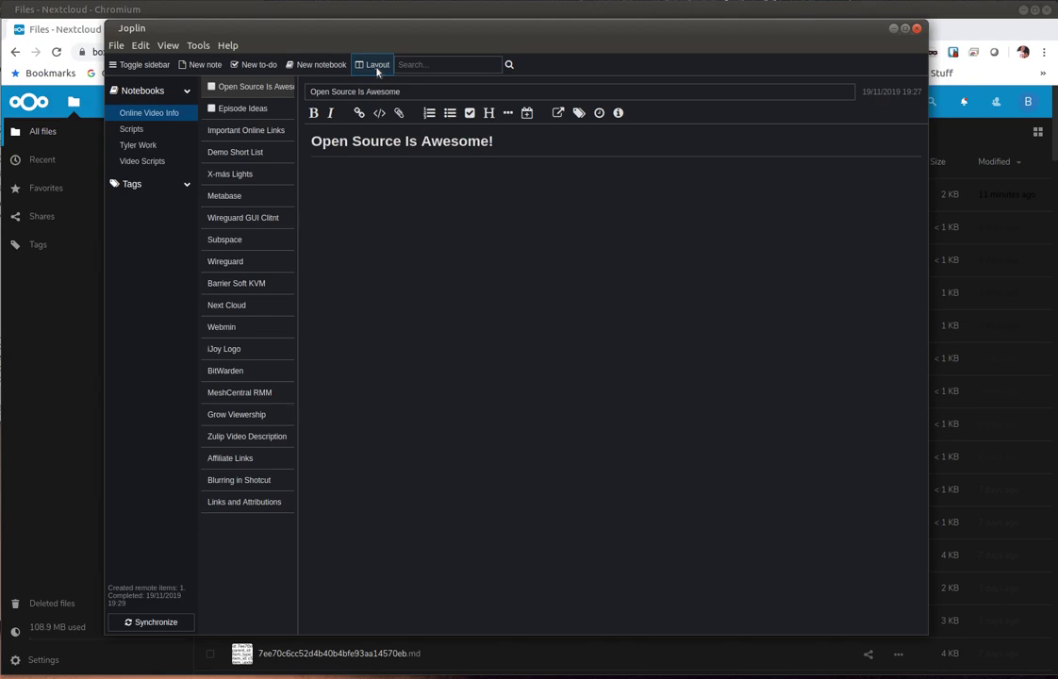
{"action": "left_click", "coordinate": [376, 68]}
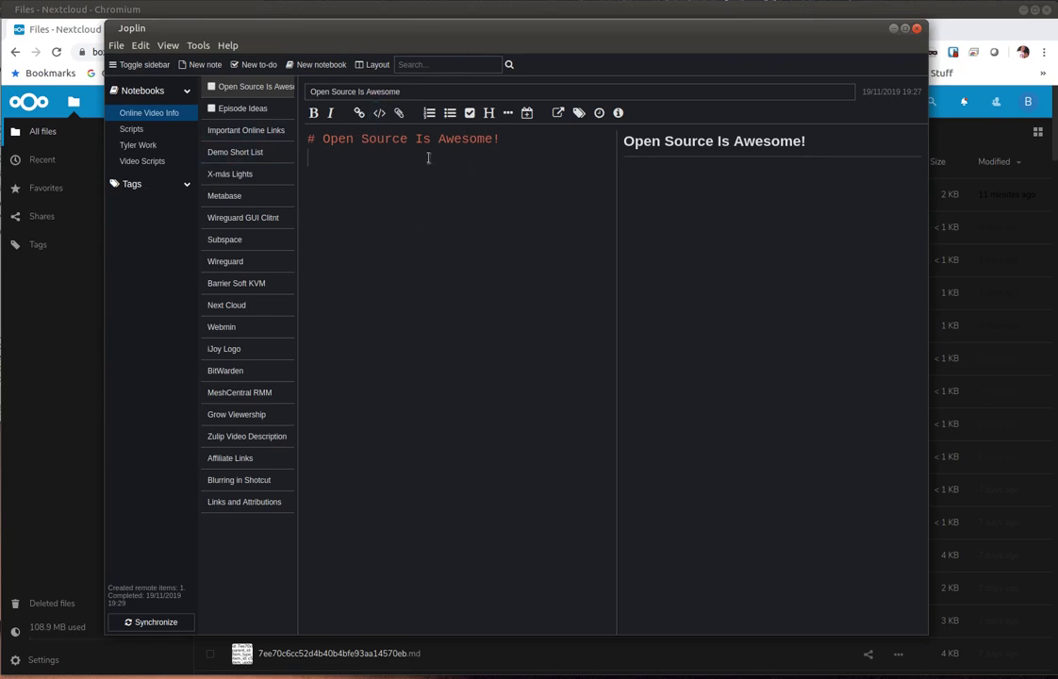
Search the notes for "wireguard" and clear the search term
{"action": "left_click", "coordinate": [453, 65]}
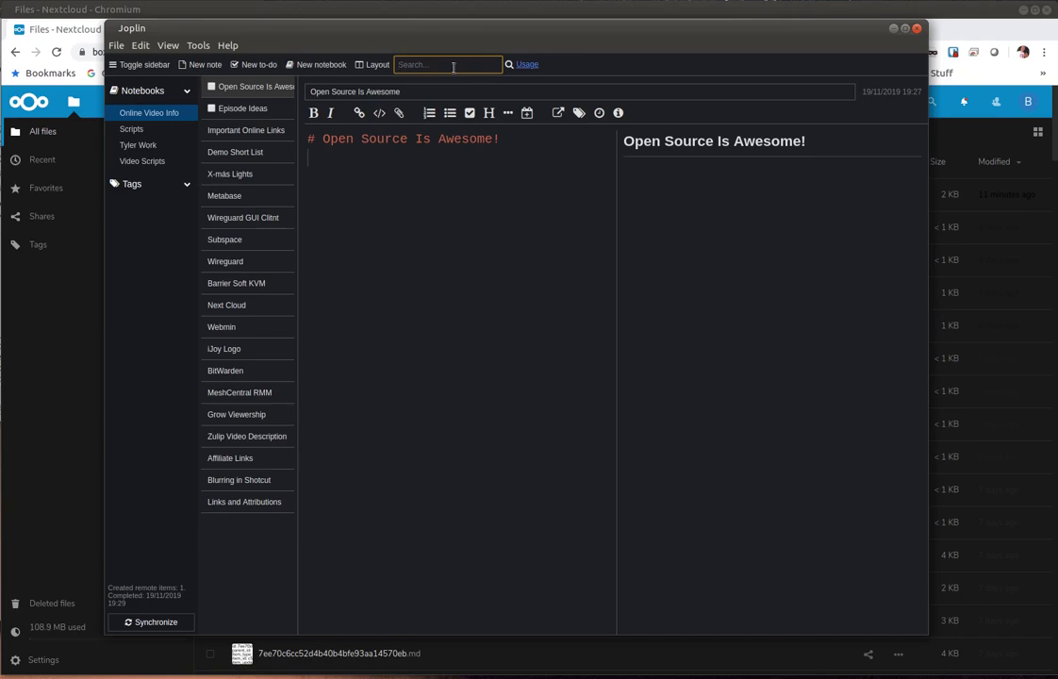
{"action": "type", "text": "wireguard"}
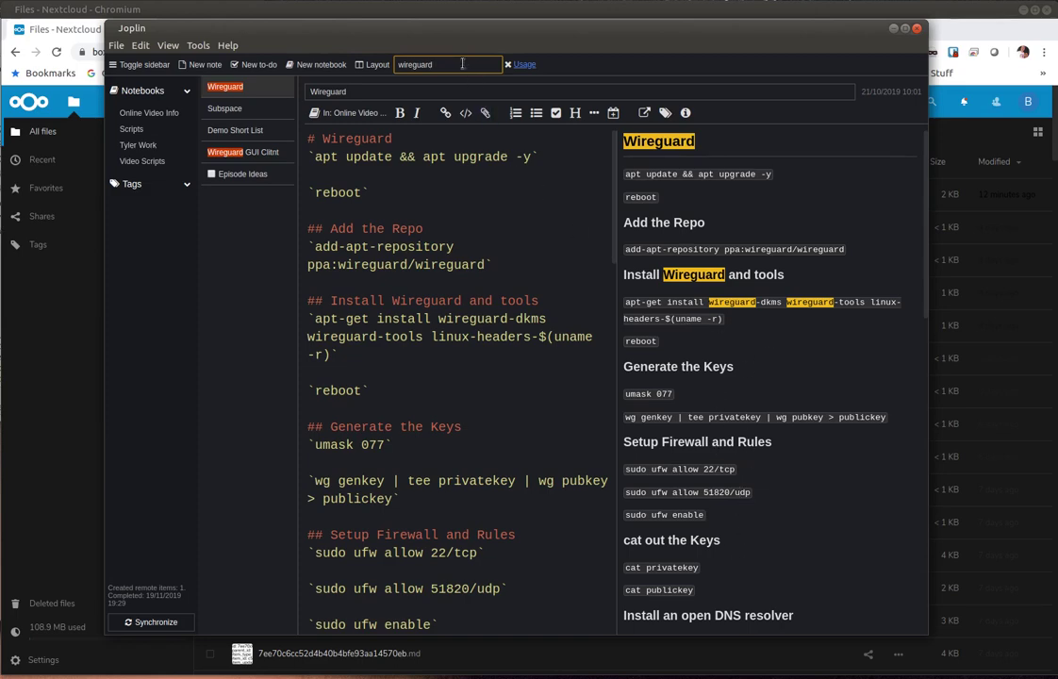
{"action": "double_click", "coordinate": [407, 63]}
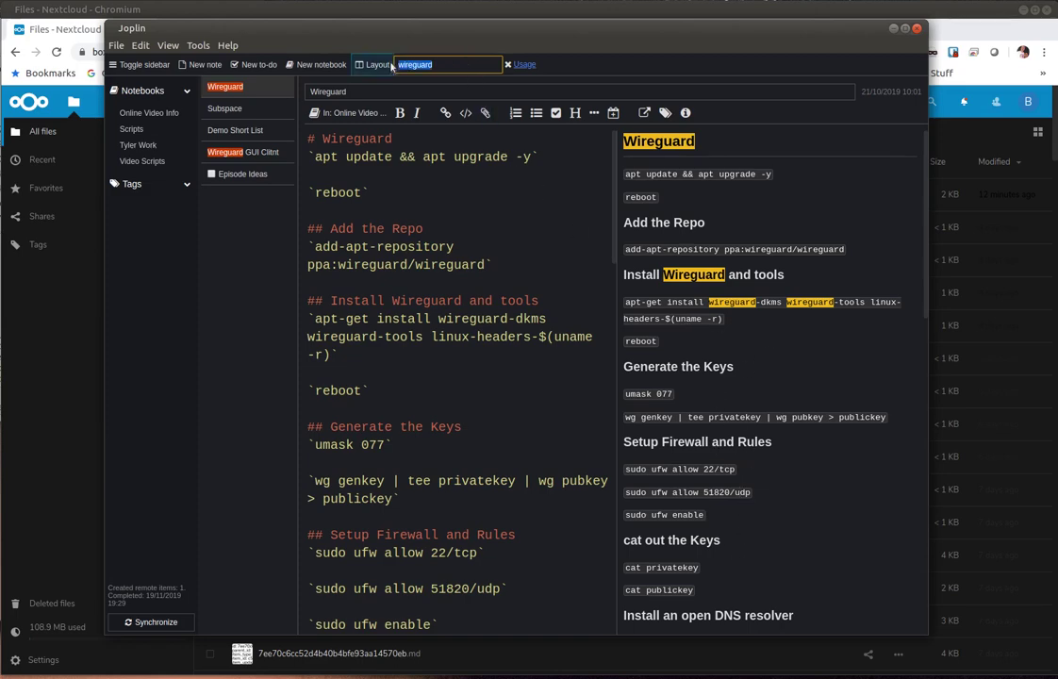
{"action": "key", "text": "BackSpace"}
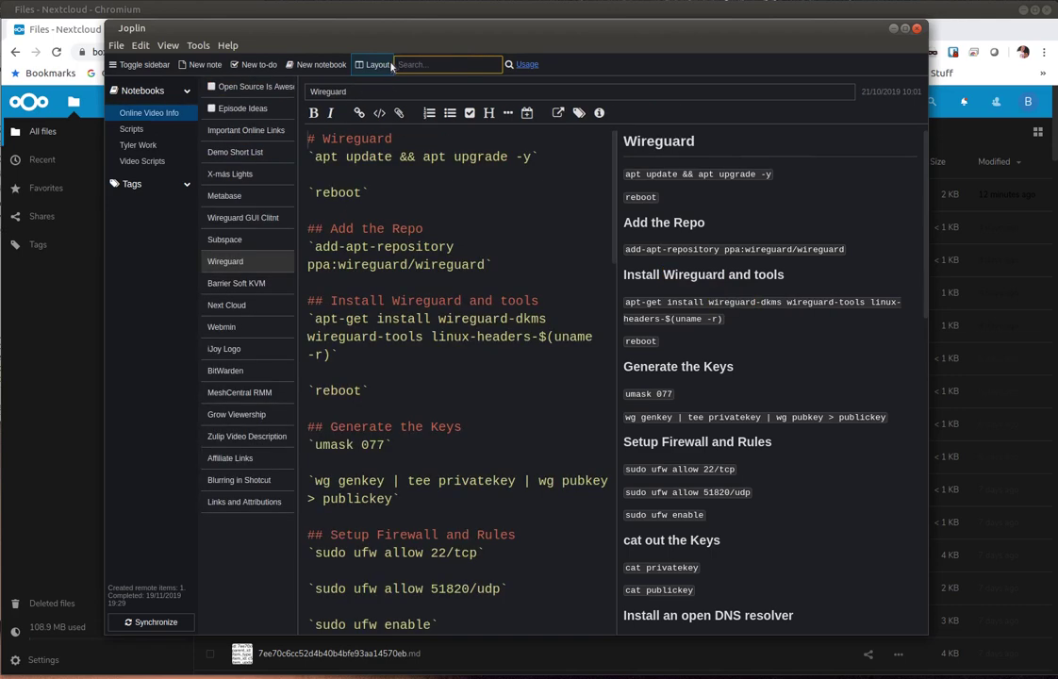
Add a checkbox list to the Open Source Is Awesome note with the items "Item 1" and "Item 2"
{"action": "left_click", "coordinate": [253, 86]}
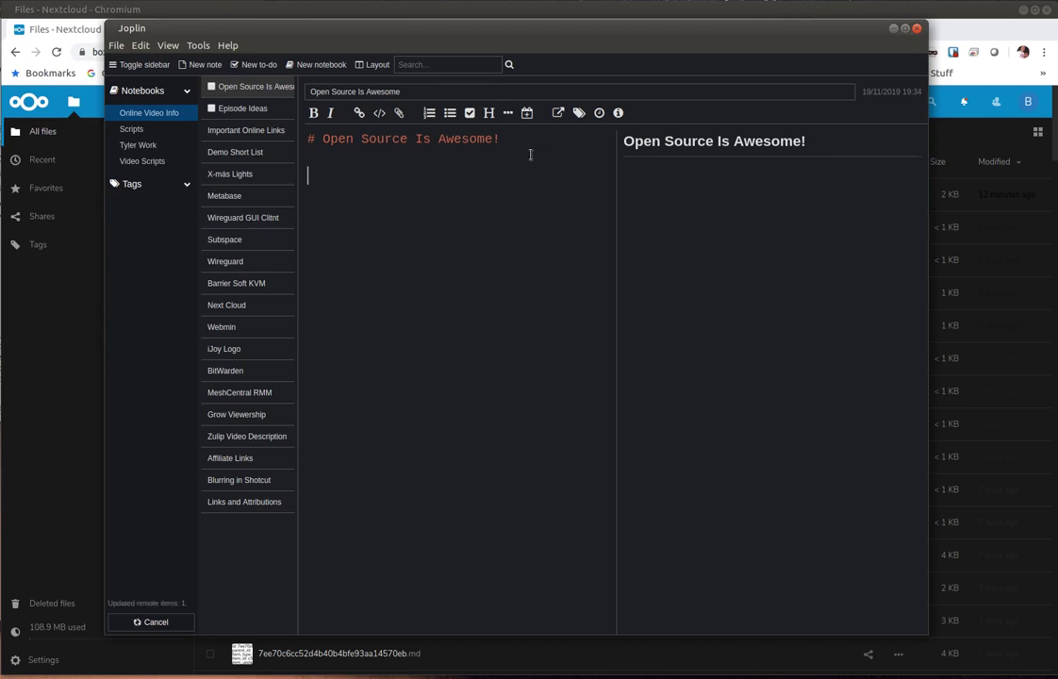
{"action": "left_click", "coordinate": [470, 113]}
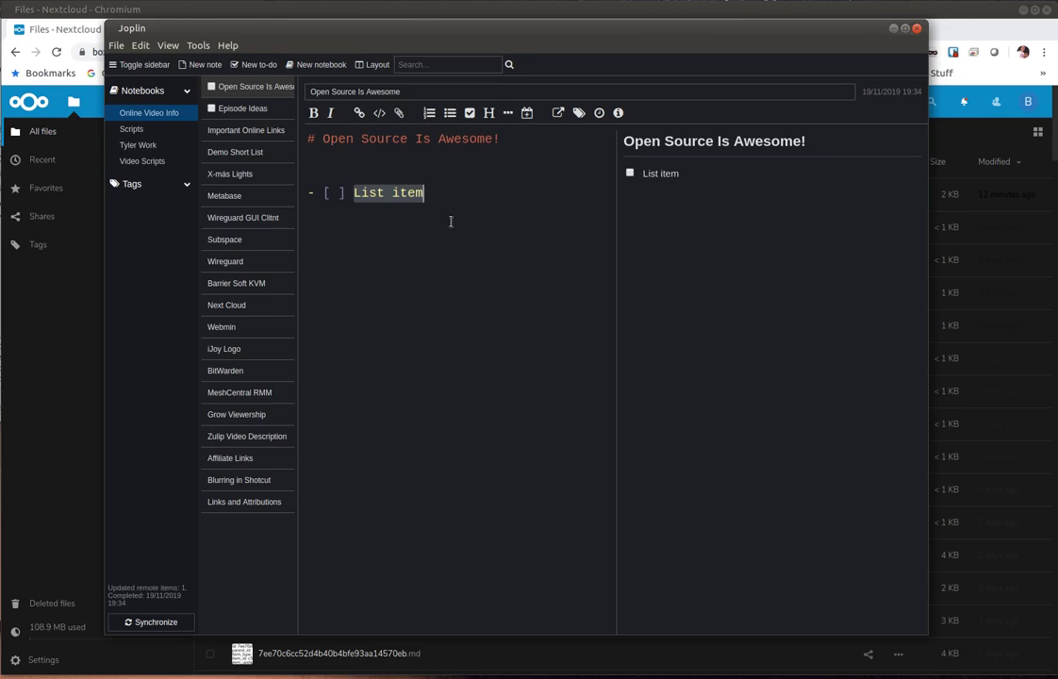
{"action": "type", "text": "Item "}
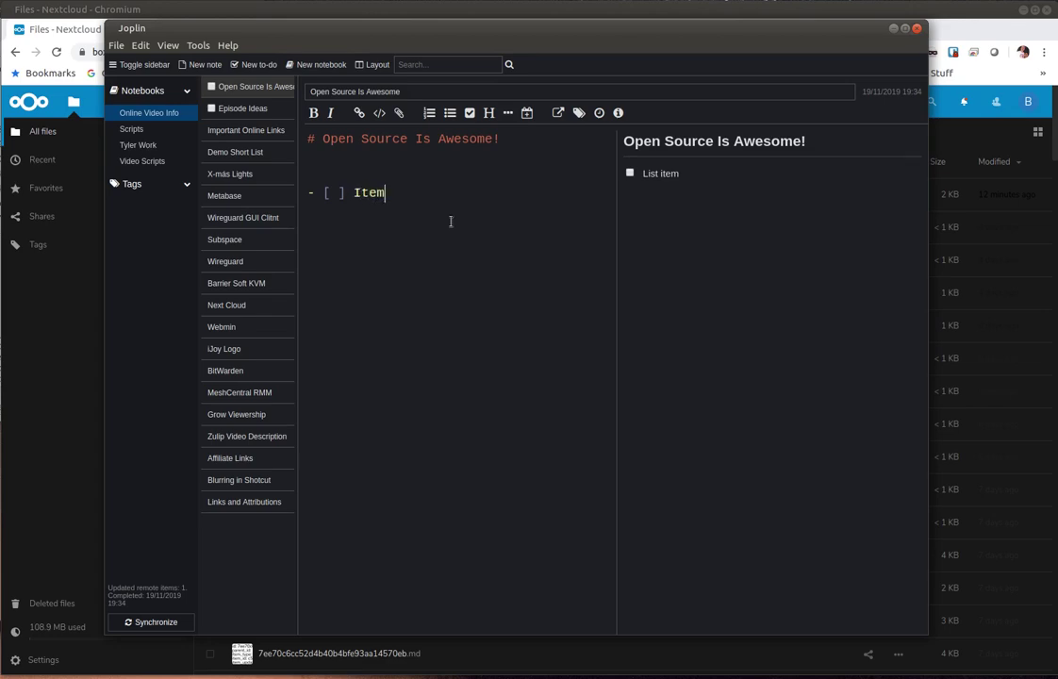
{"action": "type", "text": "1"}
{"action": "key", "text": "Return"}
{"action": "type", "text": "Iem"}
{"action": "key", "text": "BackSpace"}
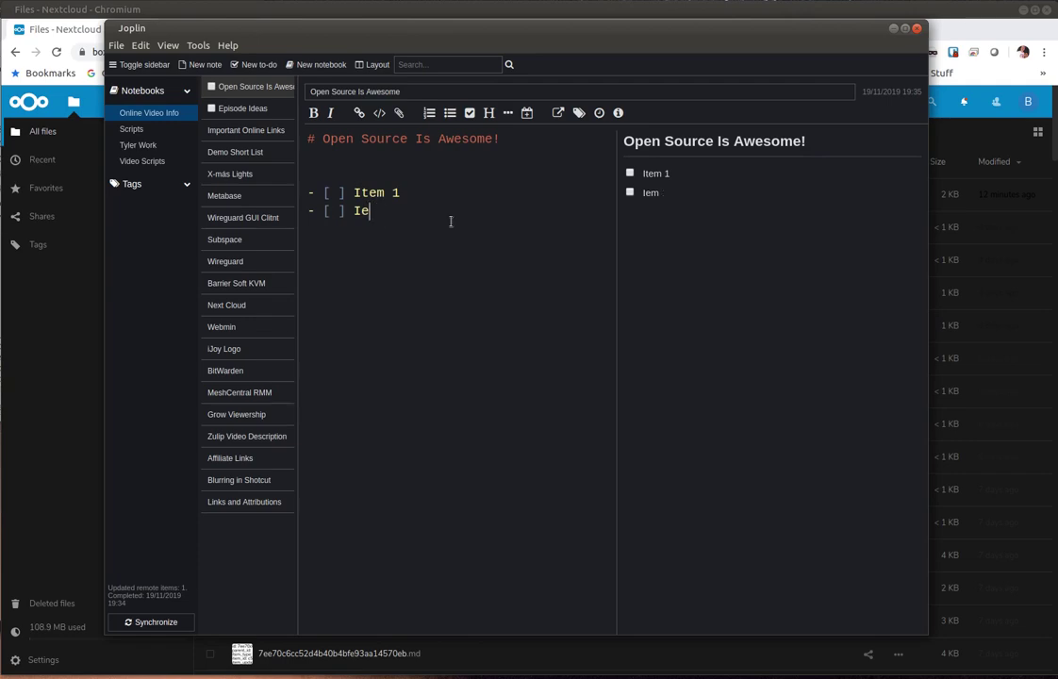
{"action": "key", "text": "BackSpace"}
{"action": "type", "text": "tem 2"}
{"action": "key", "text": "Return"}
Add the checkbox items "Go to the Grocery store" and "Check the Mail box" below Item 2
{"action": "type", "text": "Go to the Grocer"}
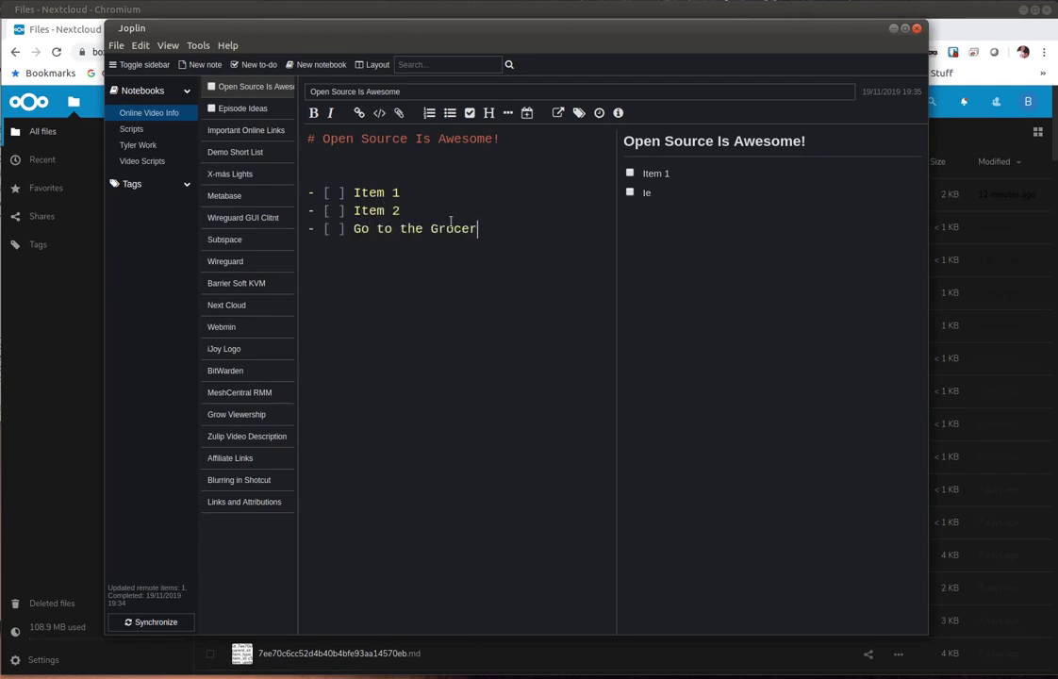
{"action": "type", "text": "y store"}
{"action": "key", "text": "Return"}
{"action": "type", "text": "Che"}
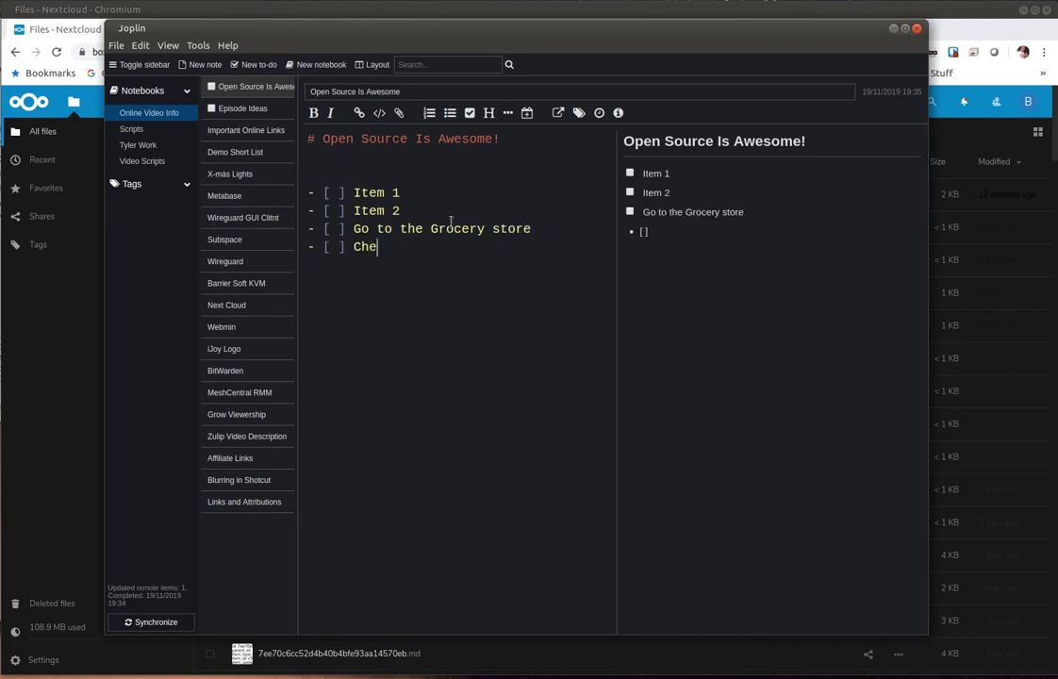
{"action": "type", "text": "ck the Mail box"}
{"action": "key", "text": "Return"}
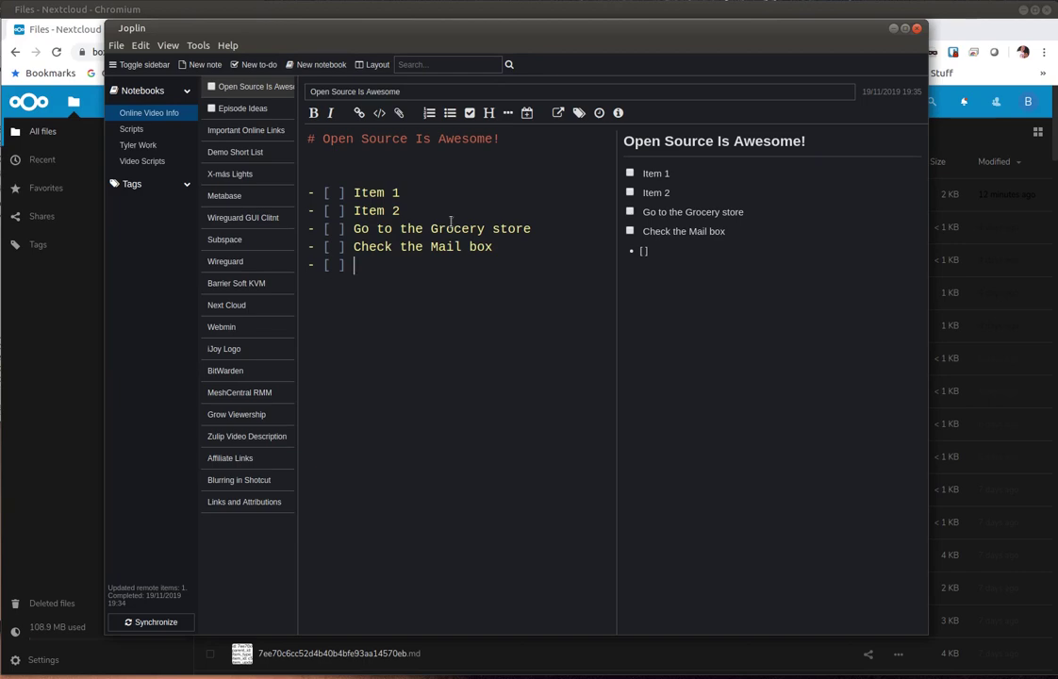
Check off Item 1 and Item 2 in the preview and mark "Go to the Grocery store" with an X in the Markdown
{"action": "left_click", "coordinate": [629, 174]}
{"action": "left_click", "coordinate": [629, 192]}
{"action": "key", "text": "BackSpace"}
{"action": "type", "text": "X"}
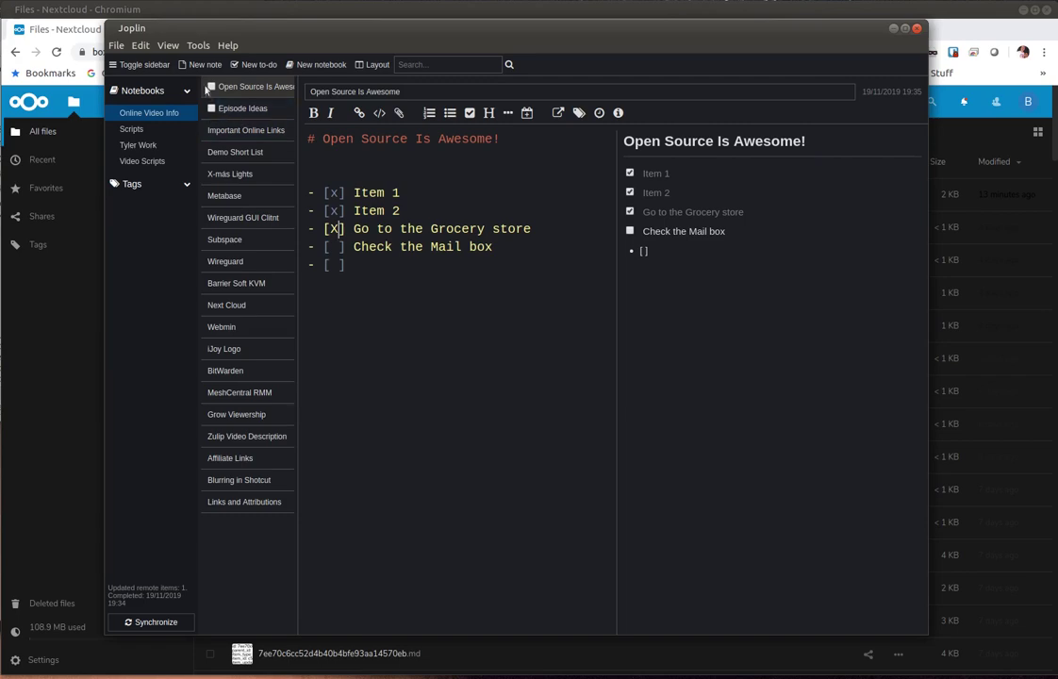
Mark the whole Open Source Is Awesome to-do as completed and reopen it
{"action": "left_click", "coordinate": [211, 86]}
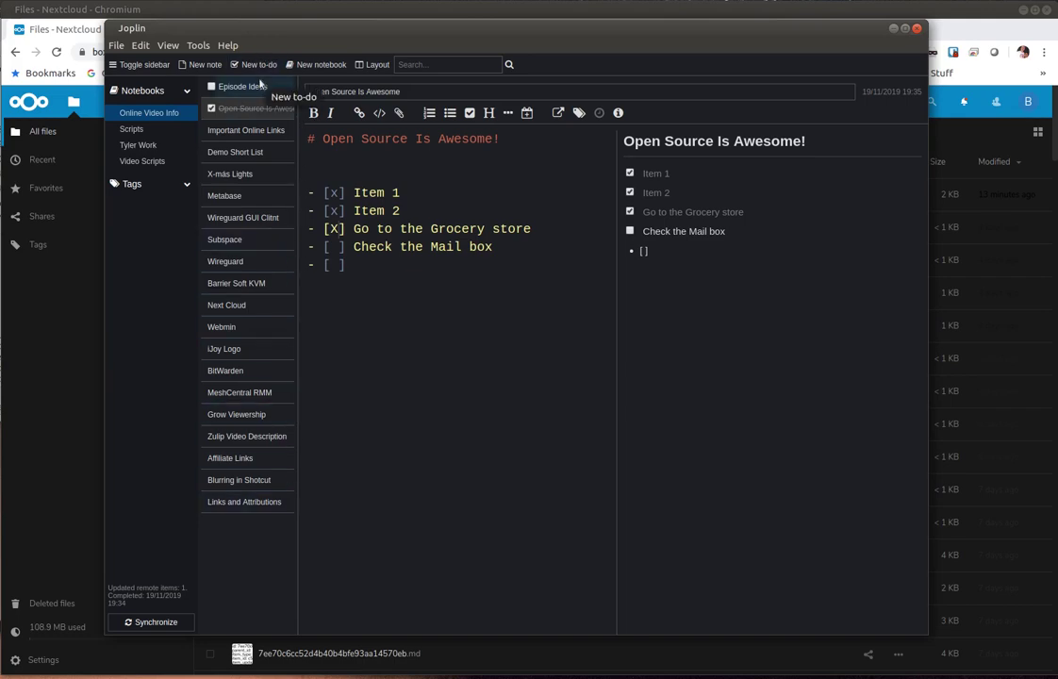
{"action": "left_click", "coordinate": [211, 108]}
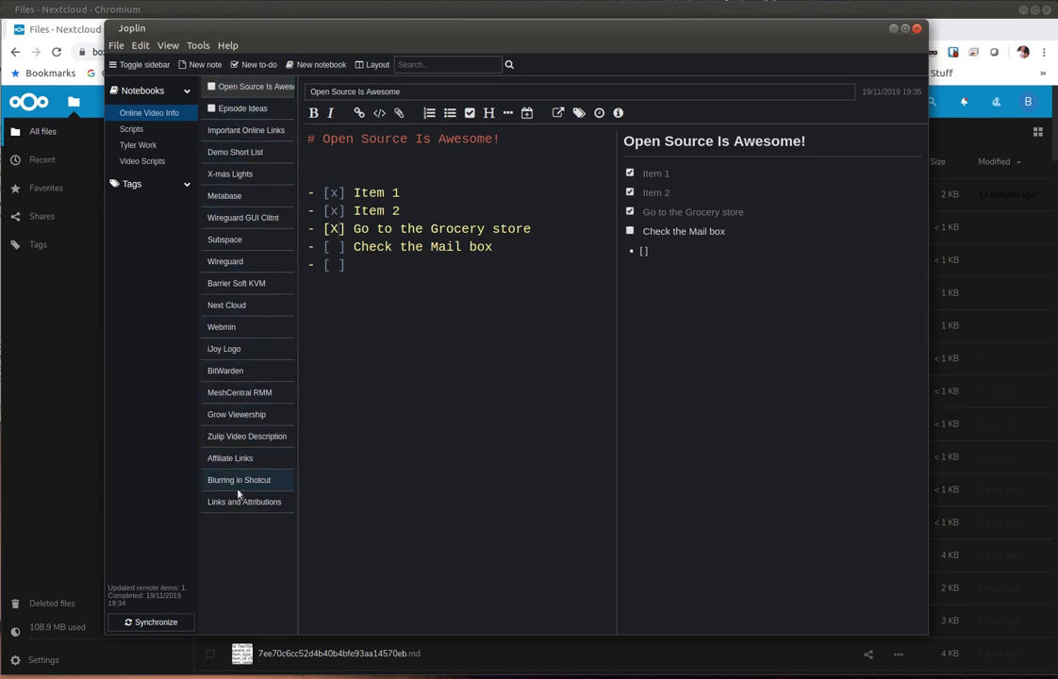
Look through the Scripts, Tyler Work and Video Scripts notebooks and return to Online Video Info
{"action": "left_click", "coordinate": [142, 131]}
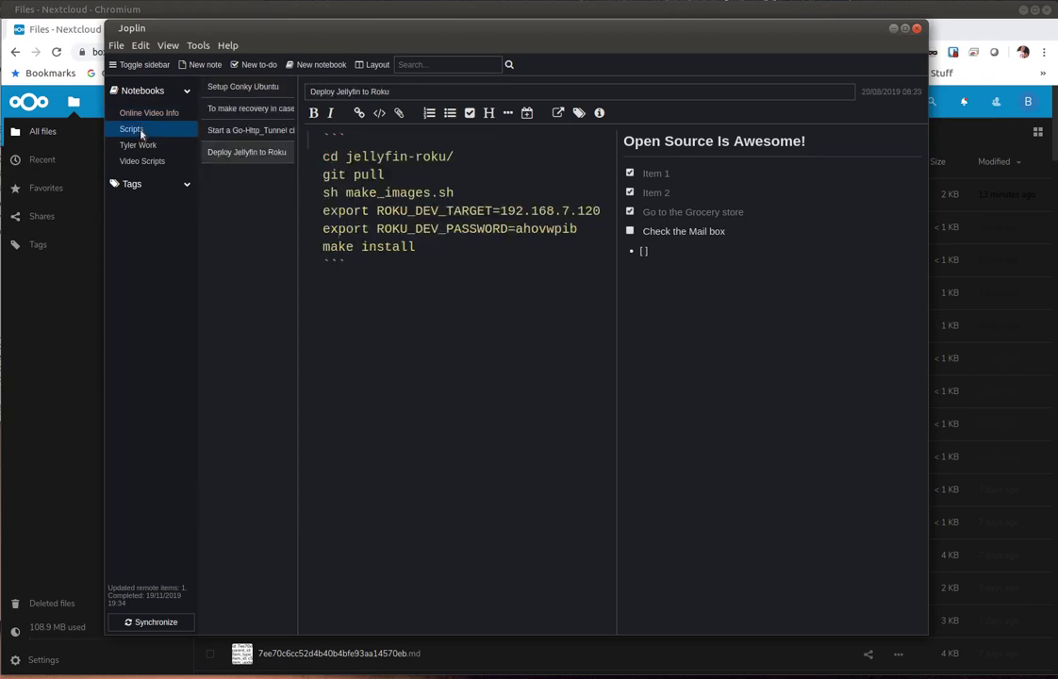
{"action": "left_click", "coordinate": [136, 146]}
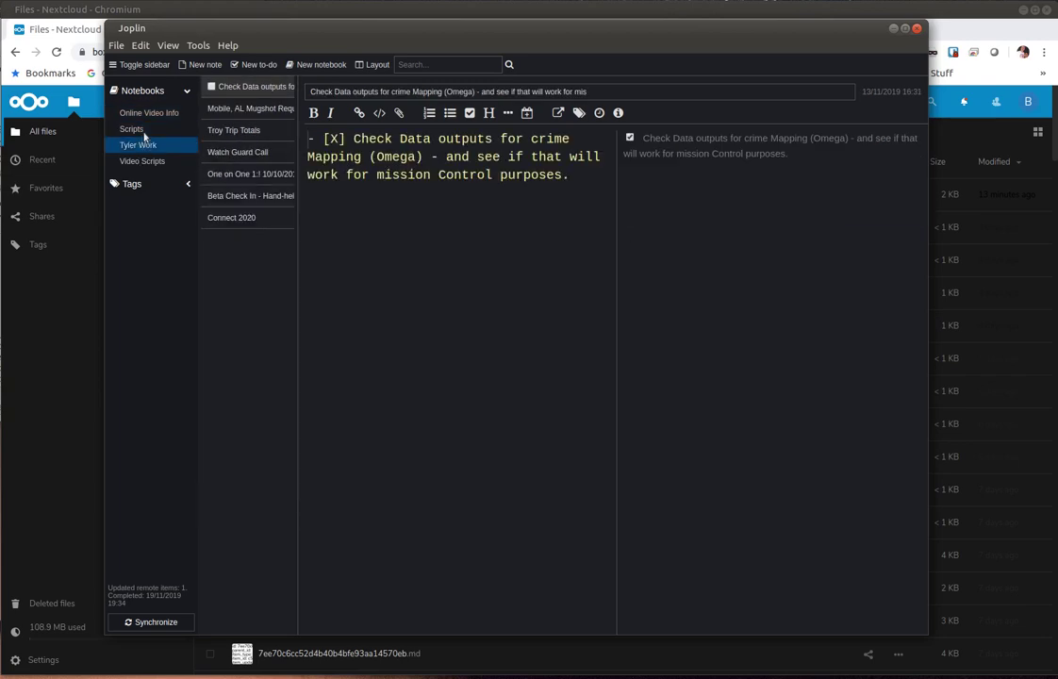
{"action": "left_click", "coordinate": [140, 160]}
{"action": "left_click", "coordinate": [149, 112]}
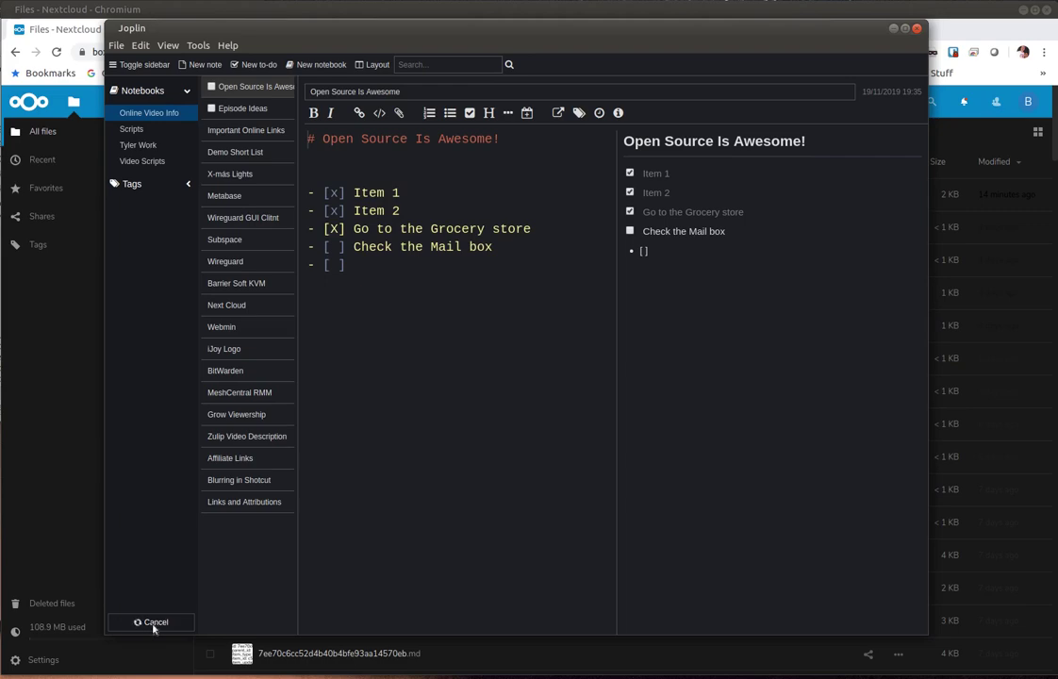
Open the general options and view the available synchronization targets, keeping Nextcloud selected
{"action": "left_click", "coordinate": [198, 46]}
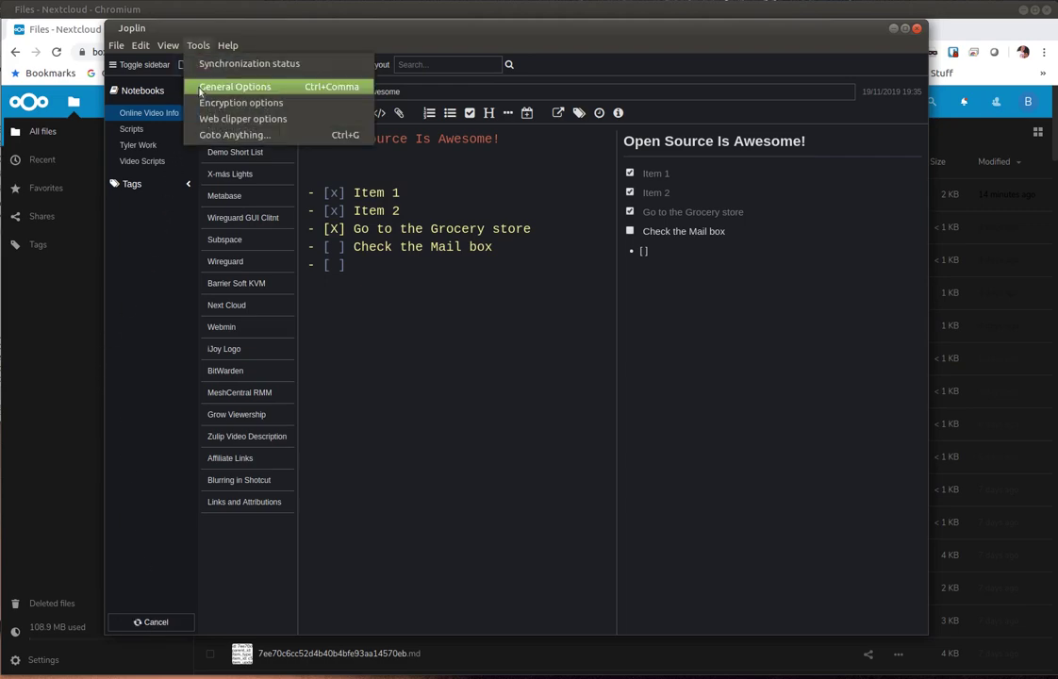
{"action": "left_click", "coordinate": [200, 90]}
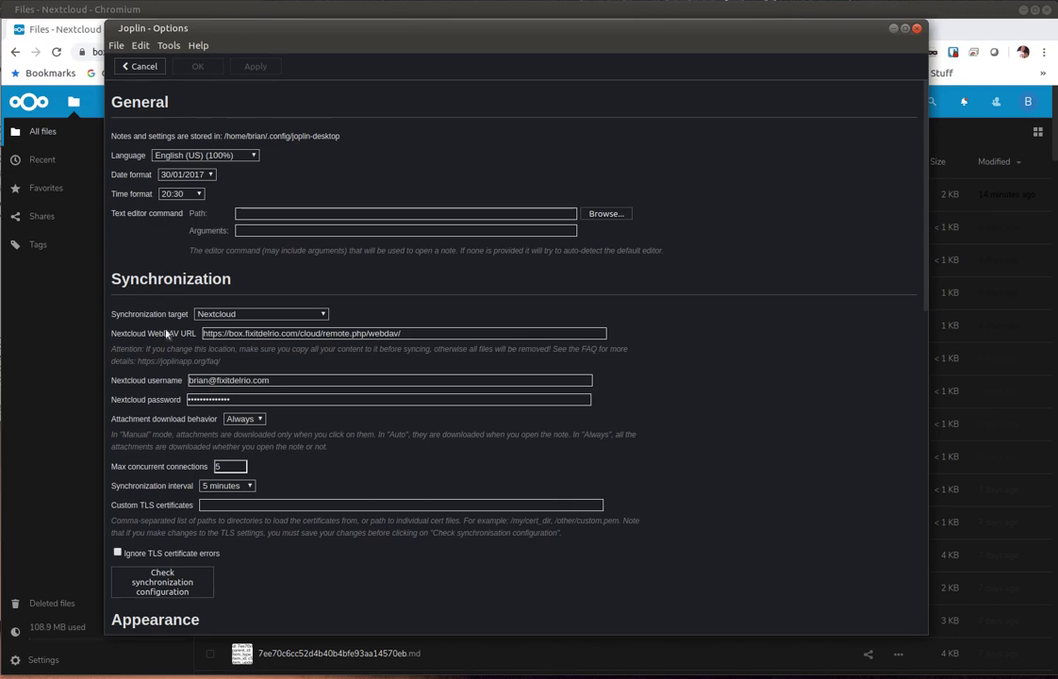
{"action": "scroll", "coordinate": [168, 333], "scroll_direction": "down", "scroll_amount": 3}
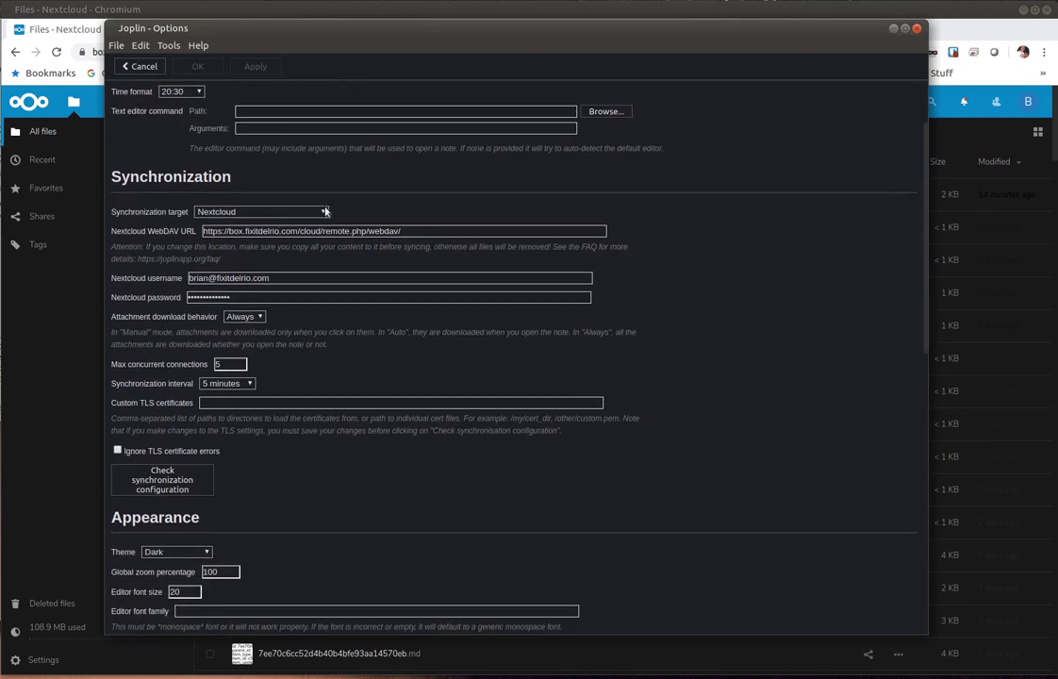
{"action": "left_click", "coordinate": [324, 213]}
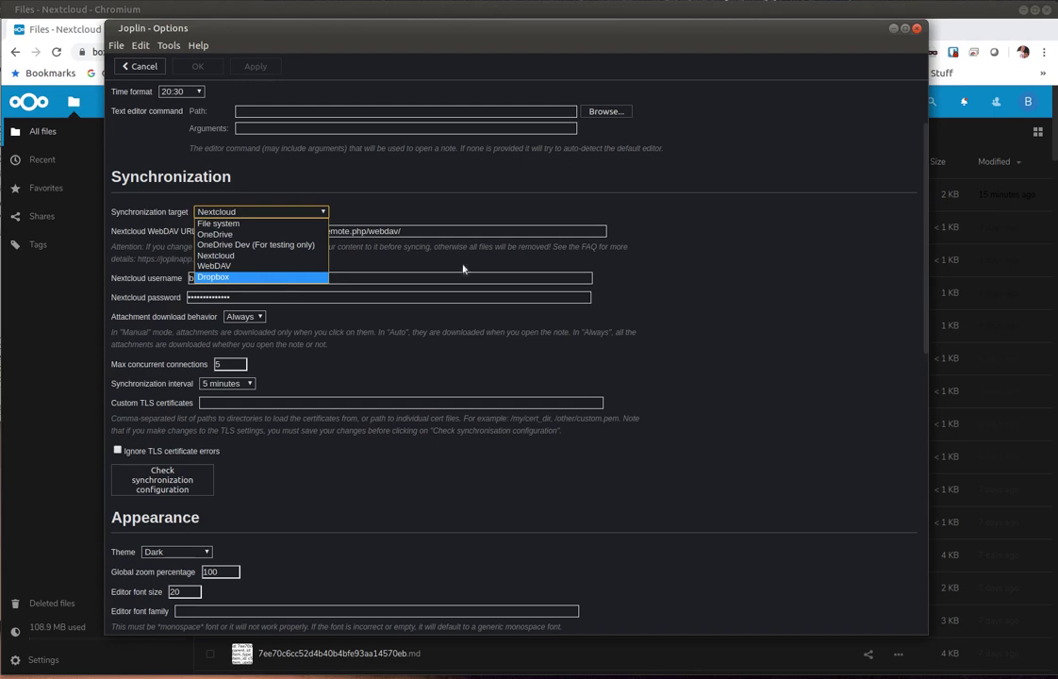
{"action": "left_click", "coordinate": [672, 269]}
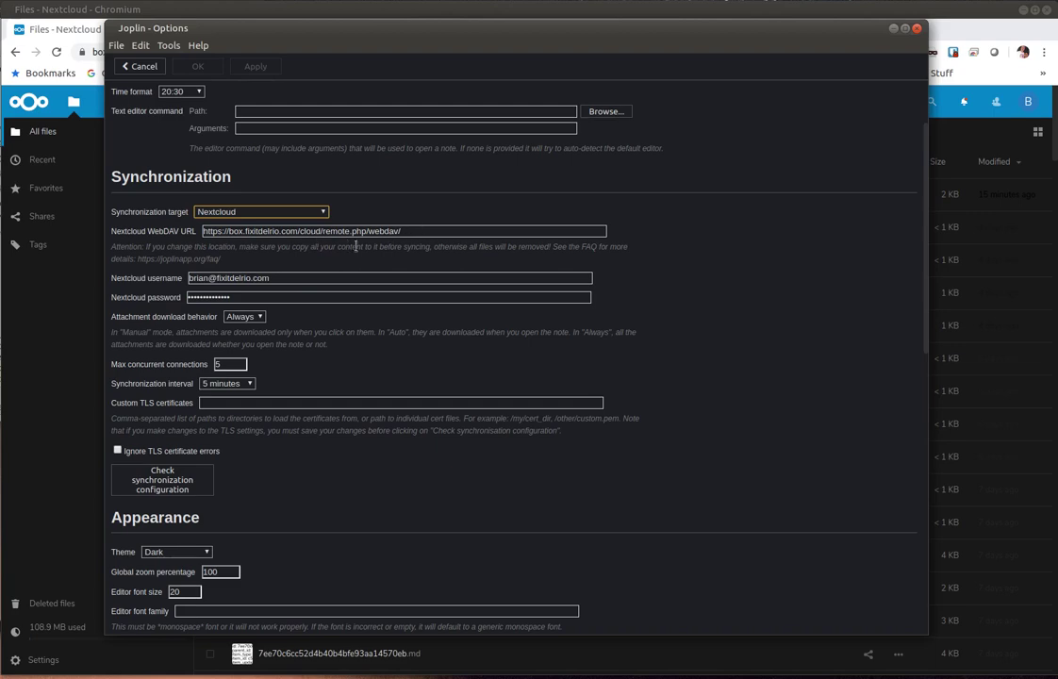
Switch to Nextcloud in Chromium, reveal the WebDAV address in the Files settings, and return to the Joplin options
{"action": "left_click", "coordinate": [35, 313]}
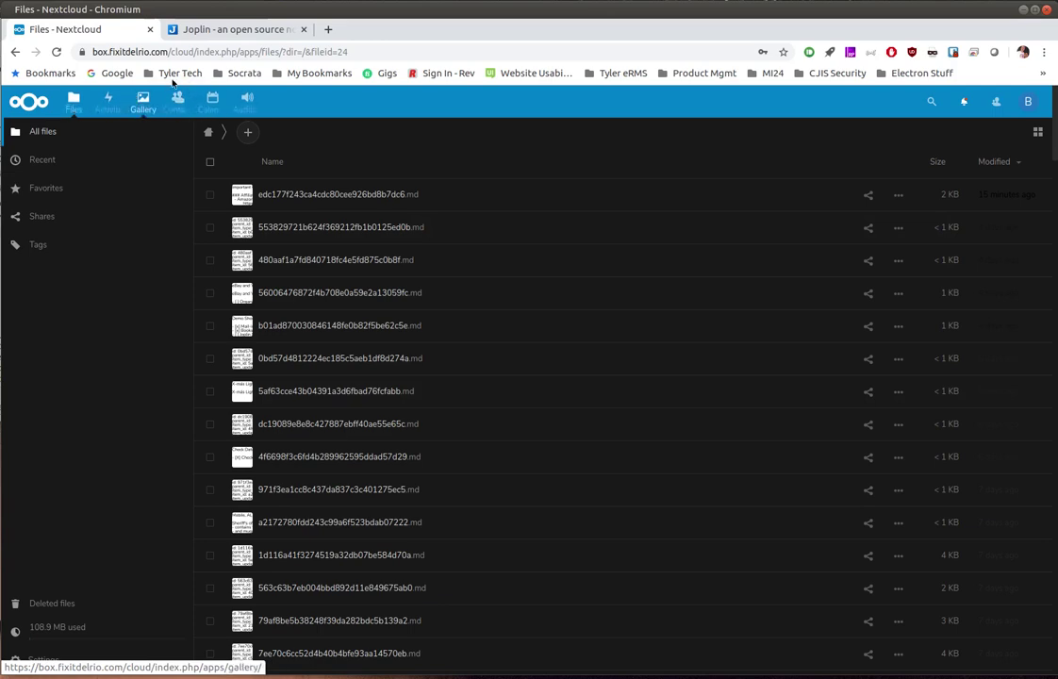
{"action": "left_click", "coordinate": [112, 97]}
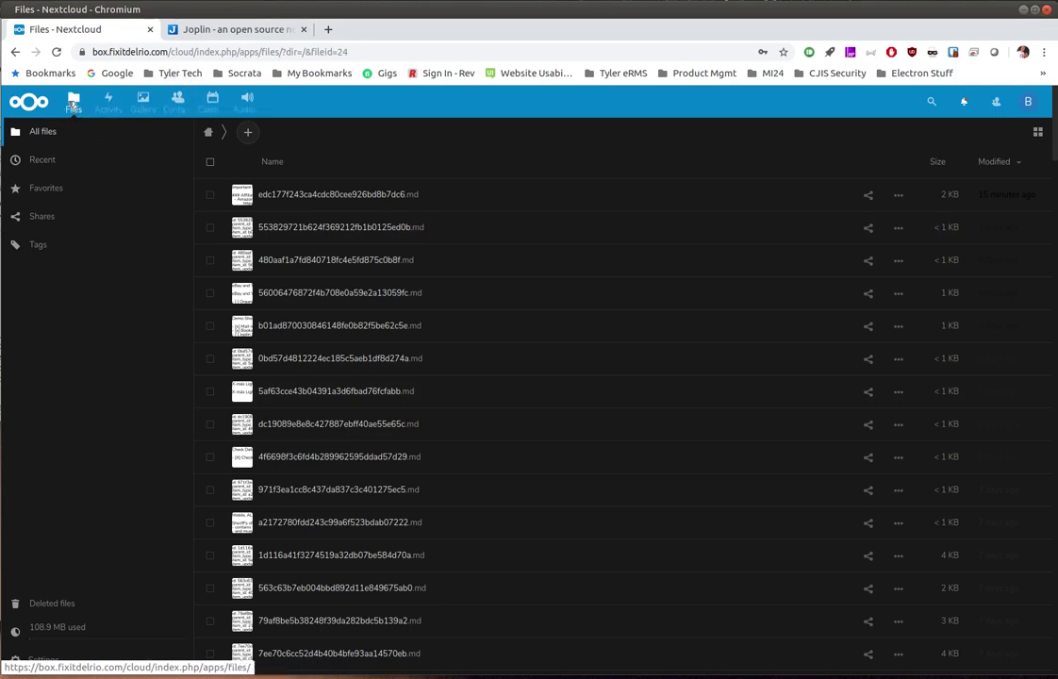
{"action": "left_click", "coordinate": [71, 101]}
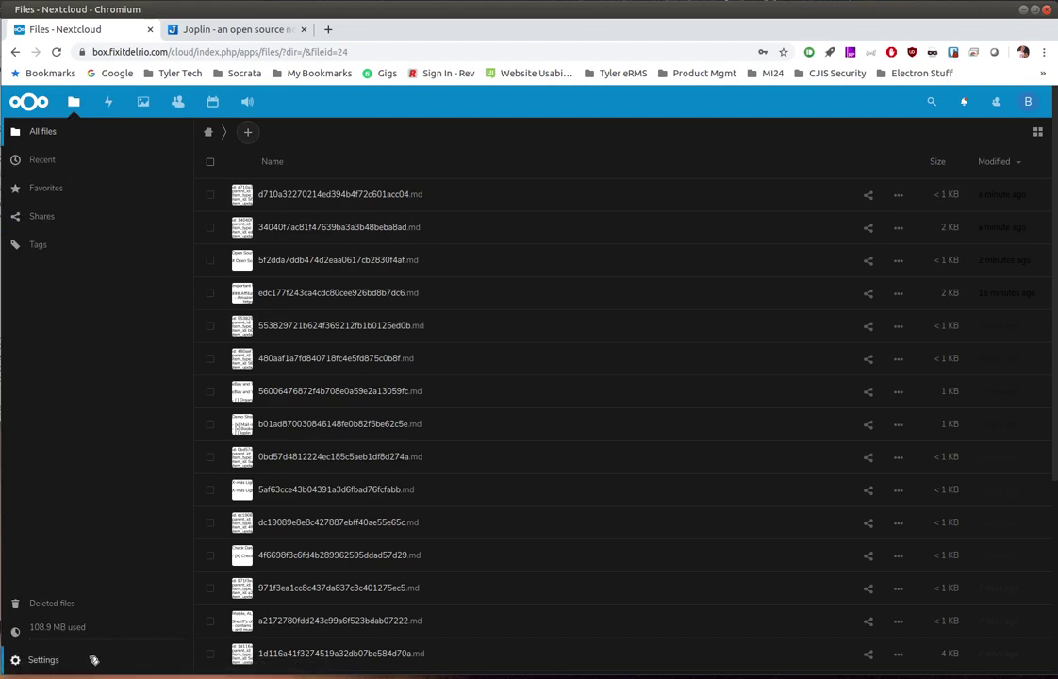
{"action": "left_click", "coordinate": [93, 660]}
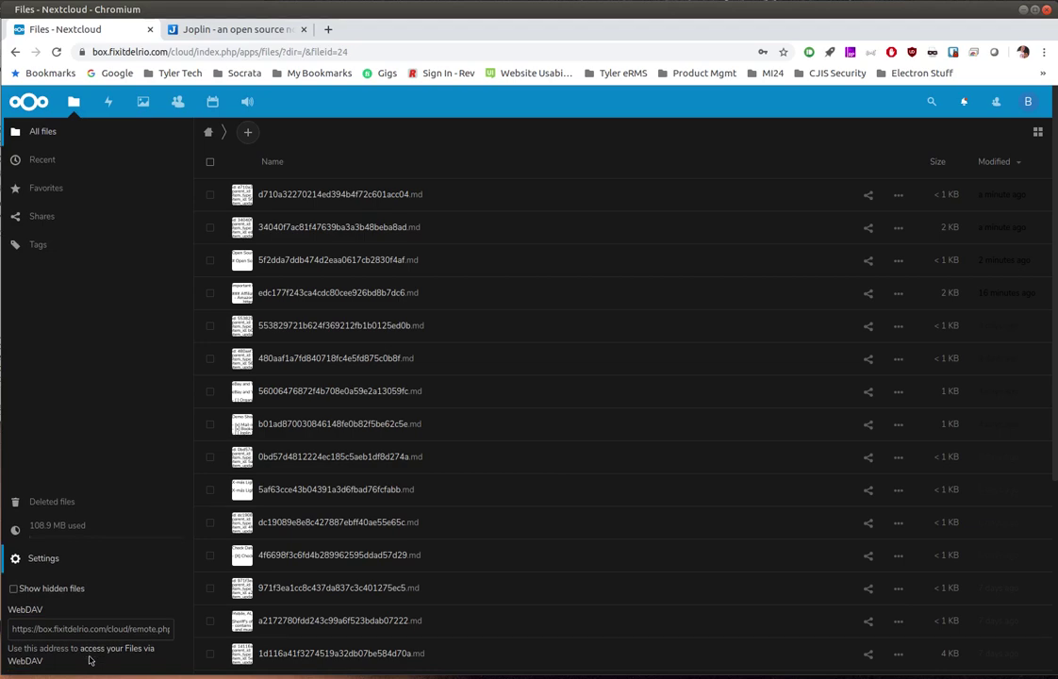
{"action": "left_click", "coordinate": [54, 629]}
{"action": "key", "text": "alt+Tab"}
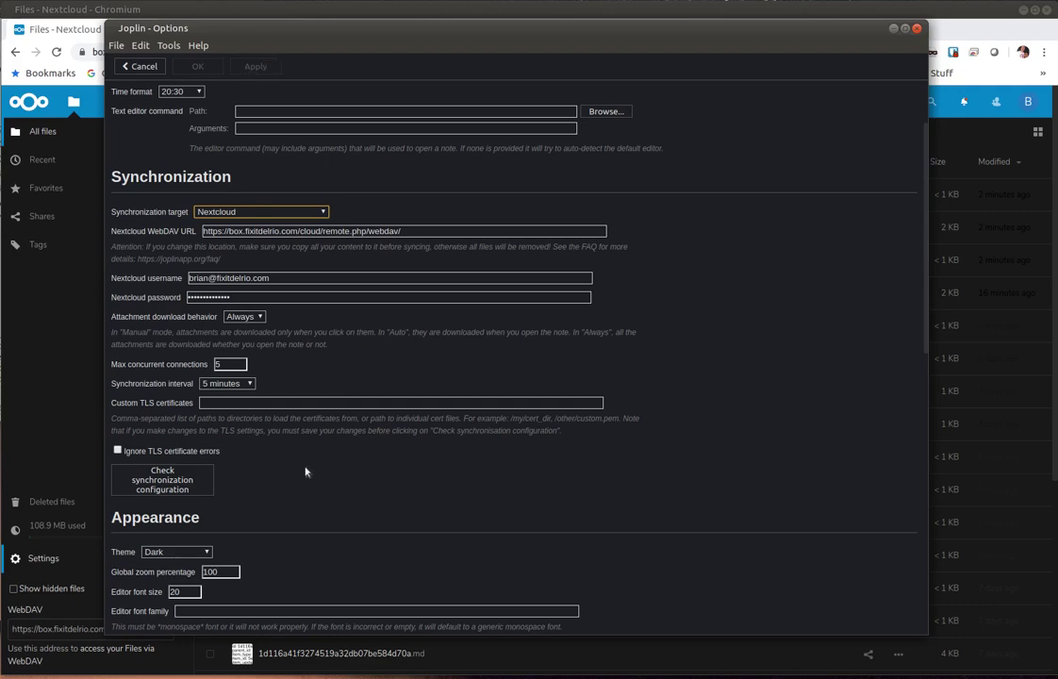
Try the Light appearance theme by applying it, and switch back to the Dark theme
{"action": "scroll", "coordinate": [305, 472], "scroll_direction": "down", "scroll_amount": 5}
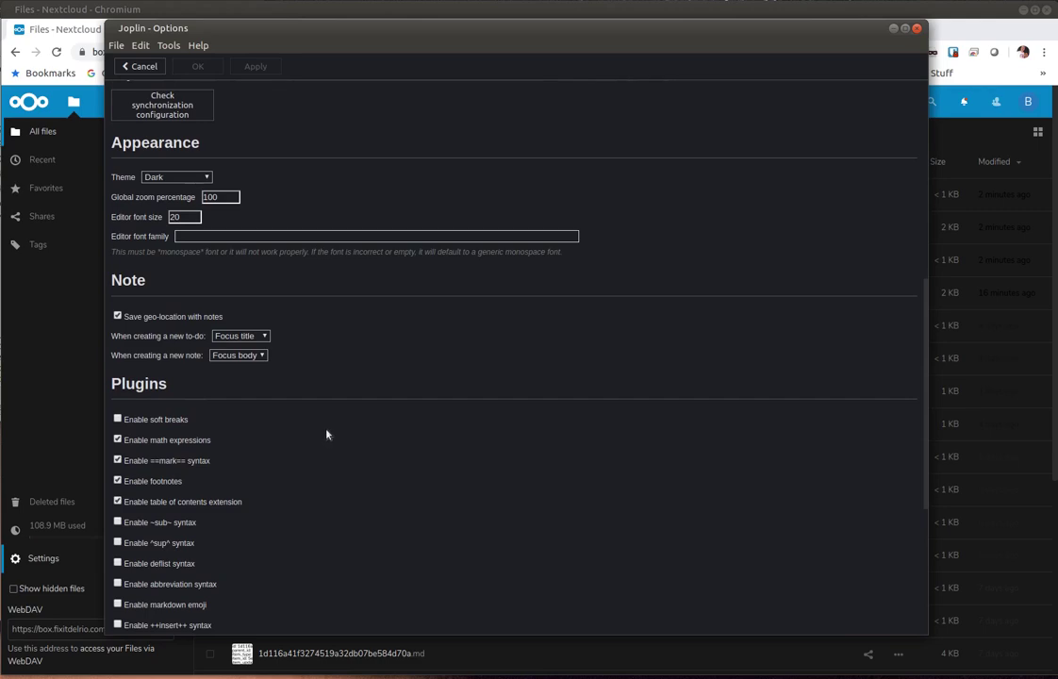
{"action": "left_click", "coordinate": [202, 177]}
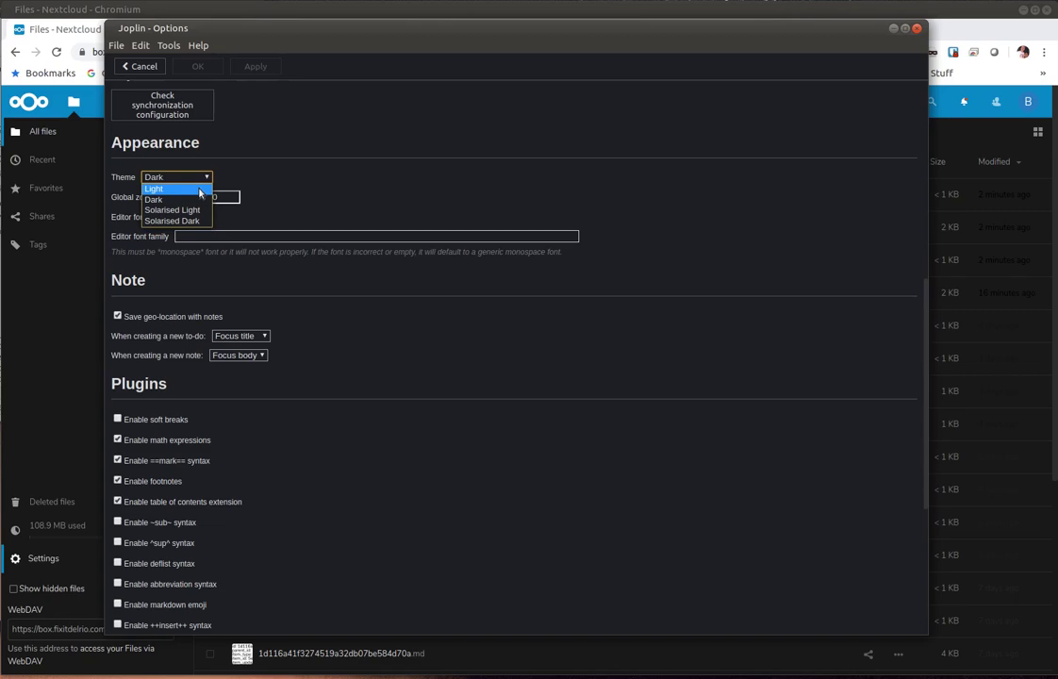
{"action": "left_click", "coordinate": [200, 191]}
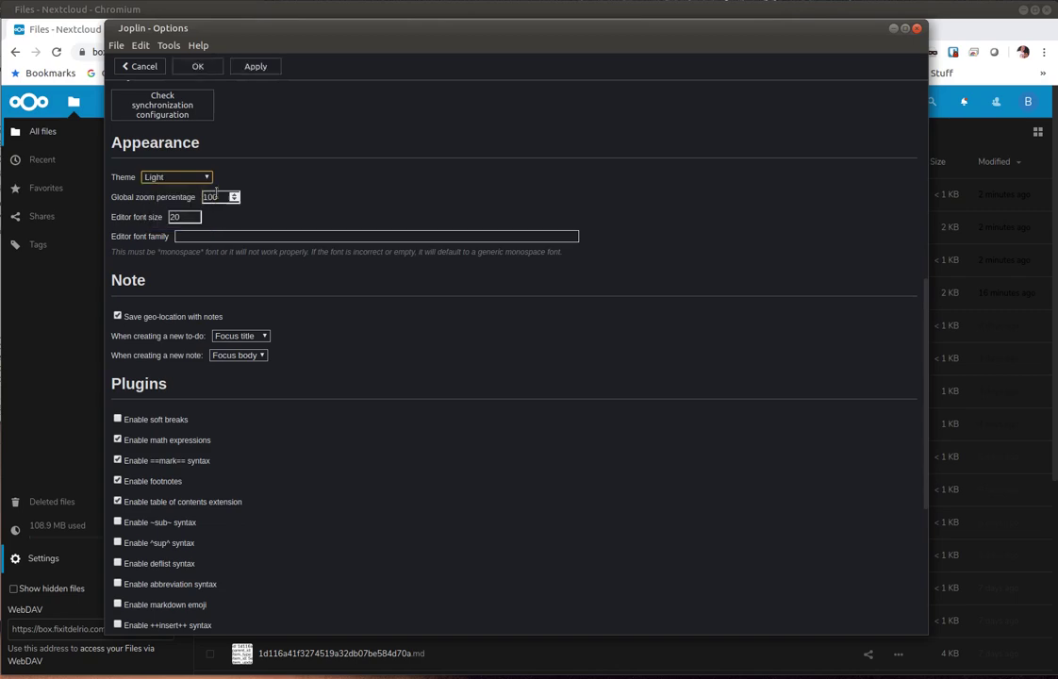
{"action": "left_click", "coordinate": [249, 69]}
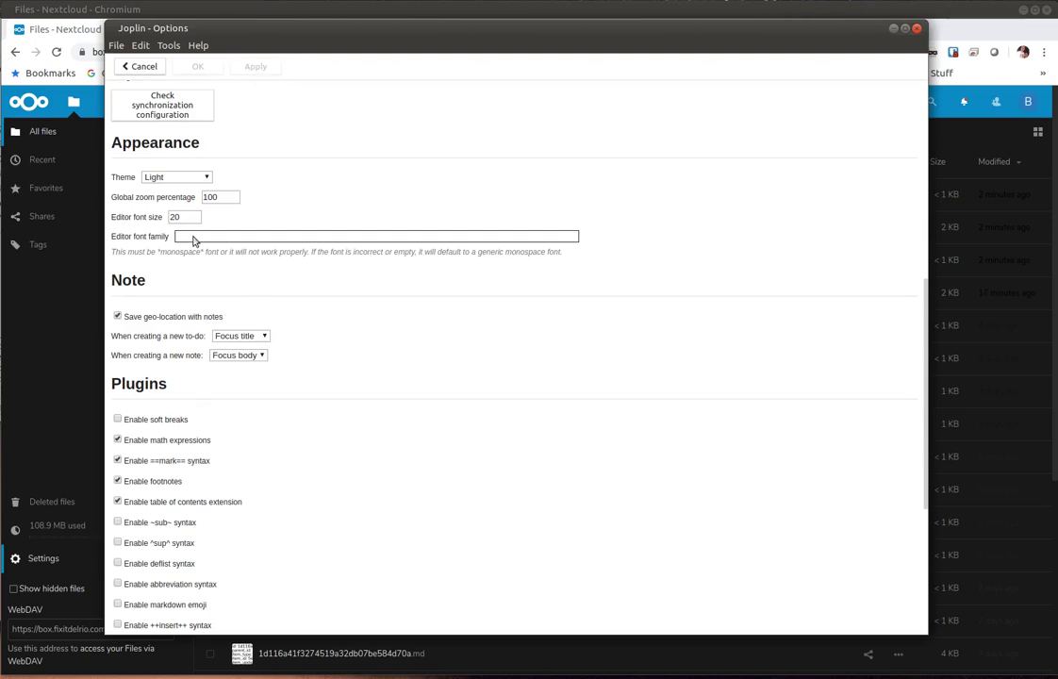
{"action": "left_click", "coordinate": [198, 178]}
{"action": "left_click", "coordinate": [180, 197]}
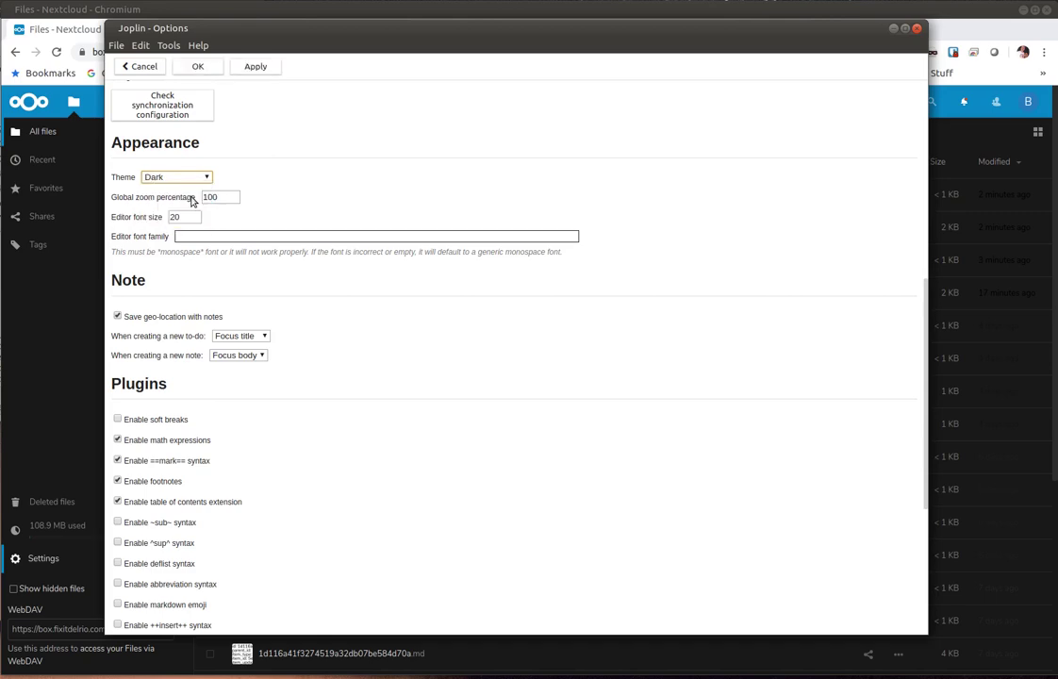
{"action": "left_click", "coordinate": [265, 70]}
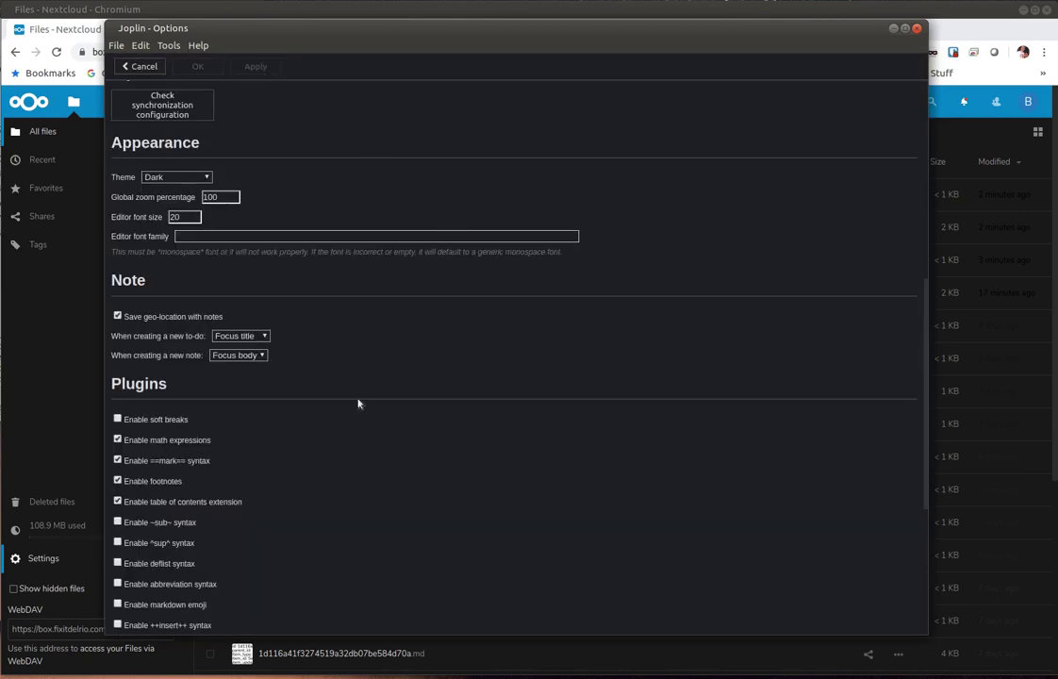
Review the remaining note, plugin, application and note history options and leave the options without changes
{"action": "scroll", "coordinate": [343, 408], "scroll_direction": "down", "scroll_amount": 1}
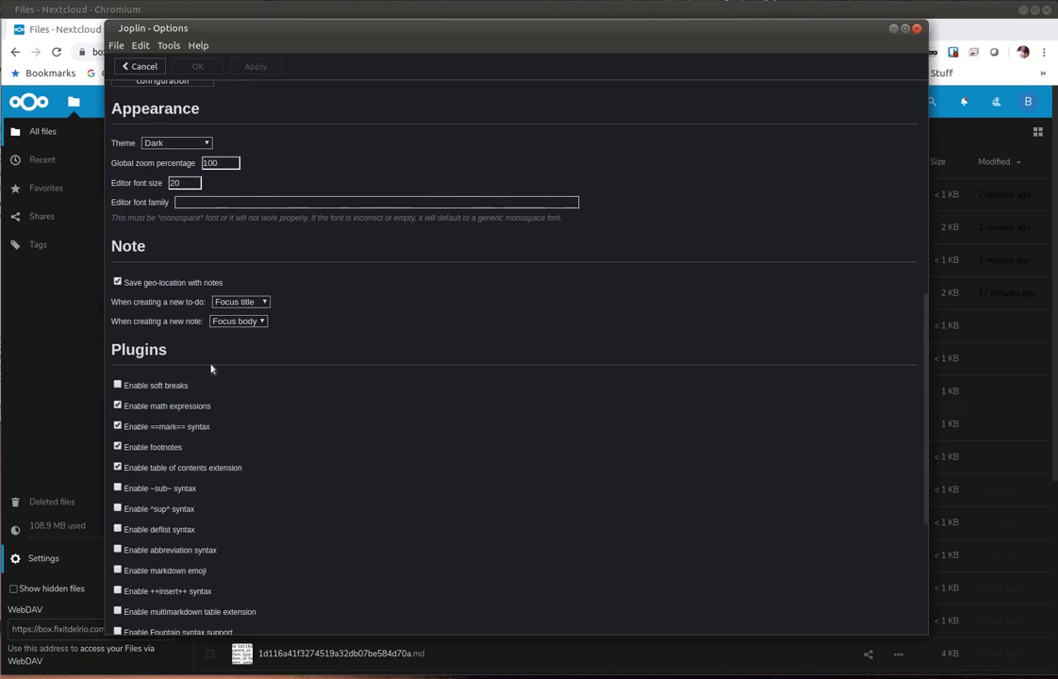
{"action": "scroll", "coordinate": [211, 367], "scroll_direction": "down", "scroll_amount": 5}
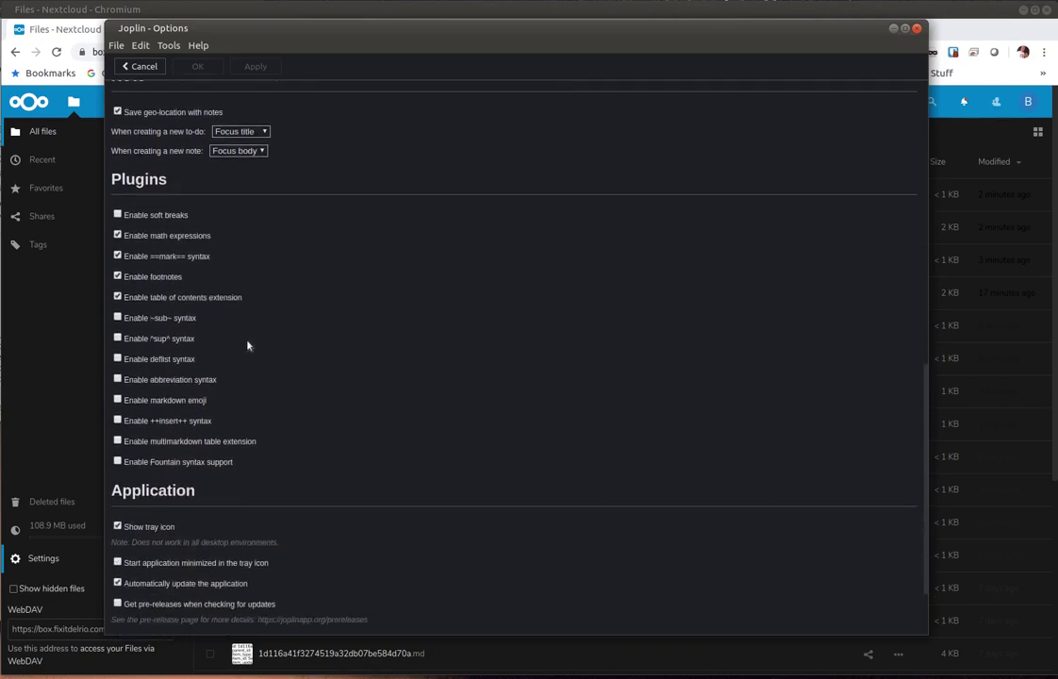
{"action": "scroll", "coordinate": [260, 360], "scroll_direction": "down", "scroll_amount": 3}
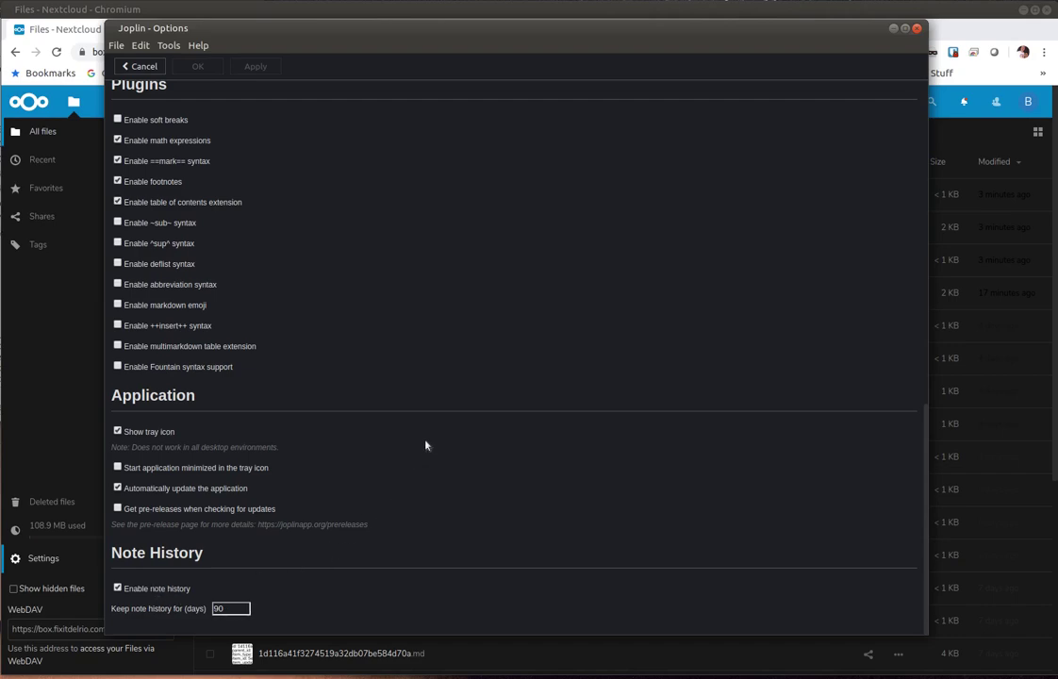
{"action": "scroll", "coordinate": [407, 424], "scroll_direction": "up", "scroll_amount": 10}
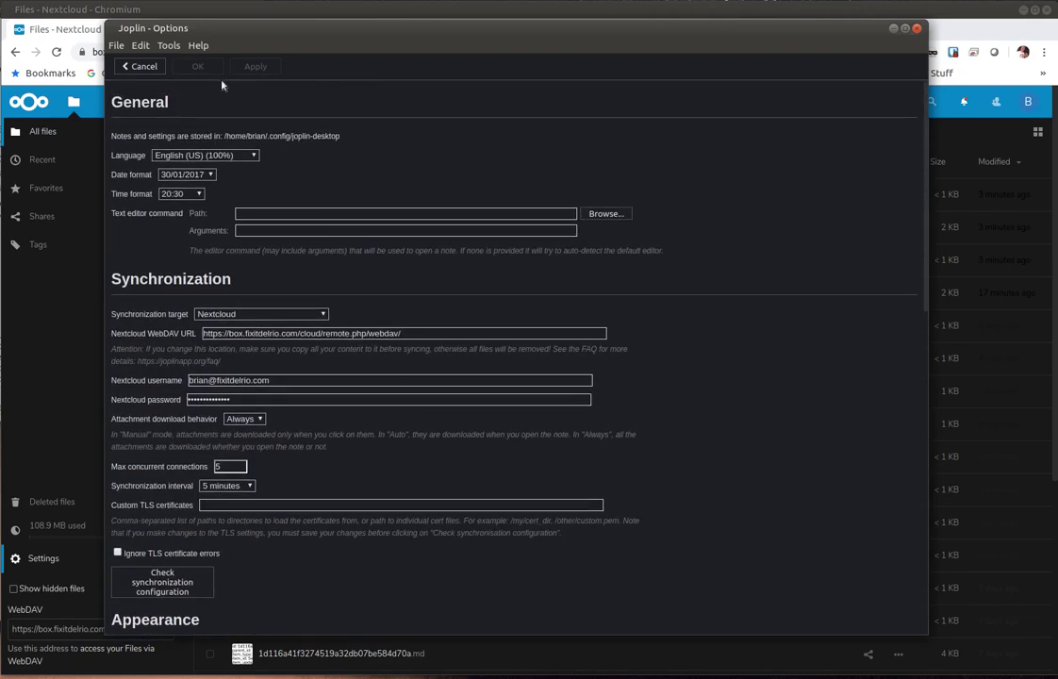
{"action": "left_click", "coordinate": [140, 66]}
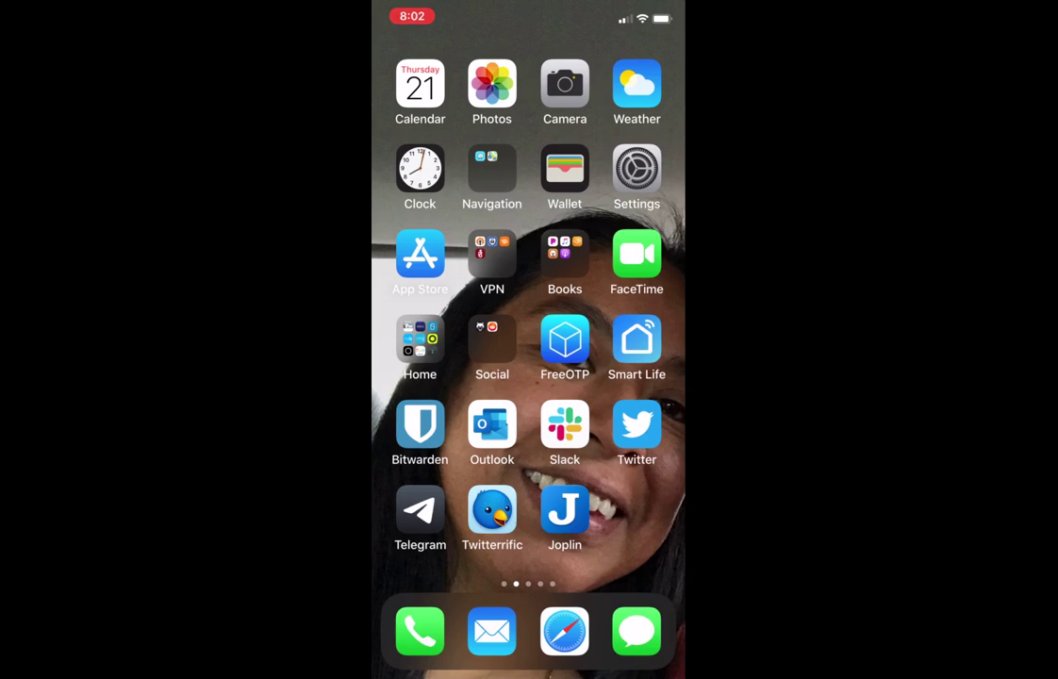
Open the Joplin mobile app on the phone and view the Scripts notebook
{"action": "left_click", "coordinate": [564, 510]}
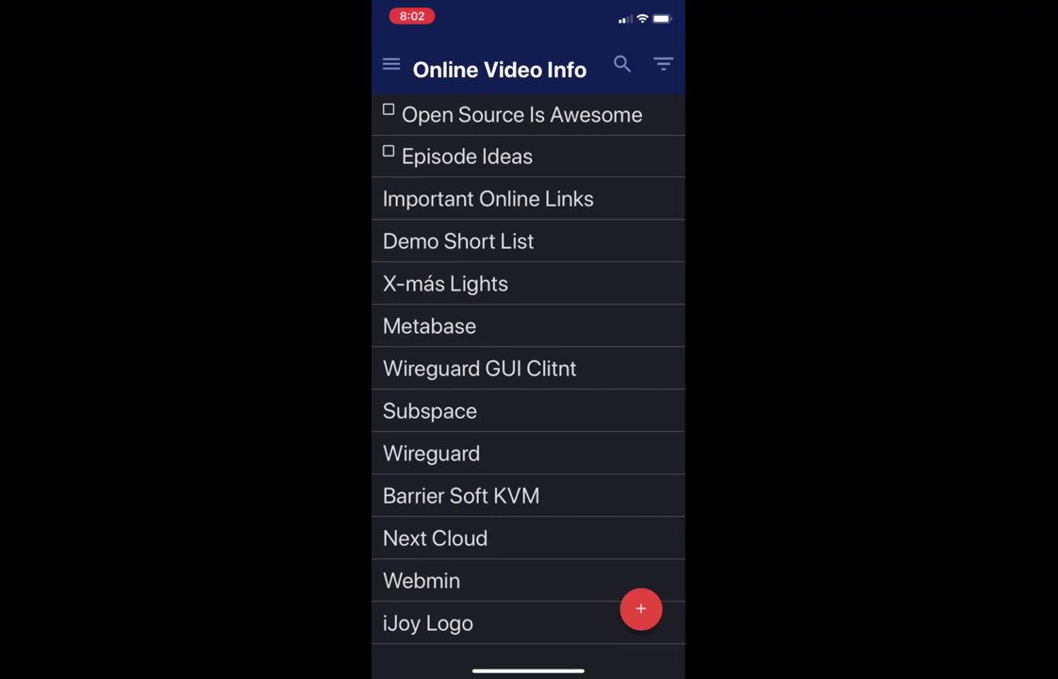
{"action": "left_click", "coordinate": [391, 64]}
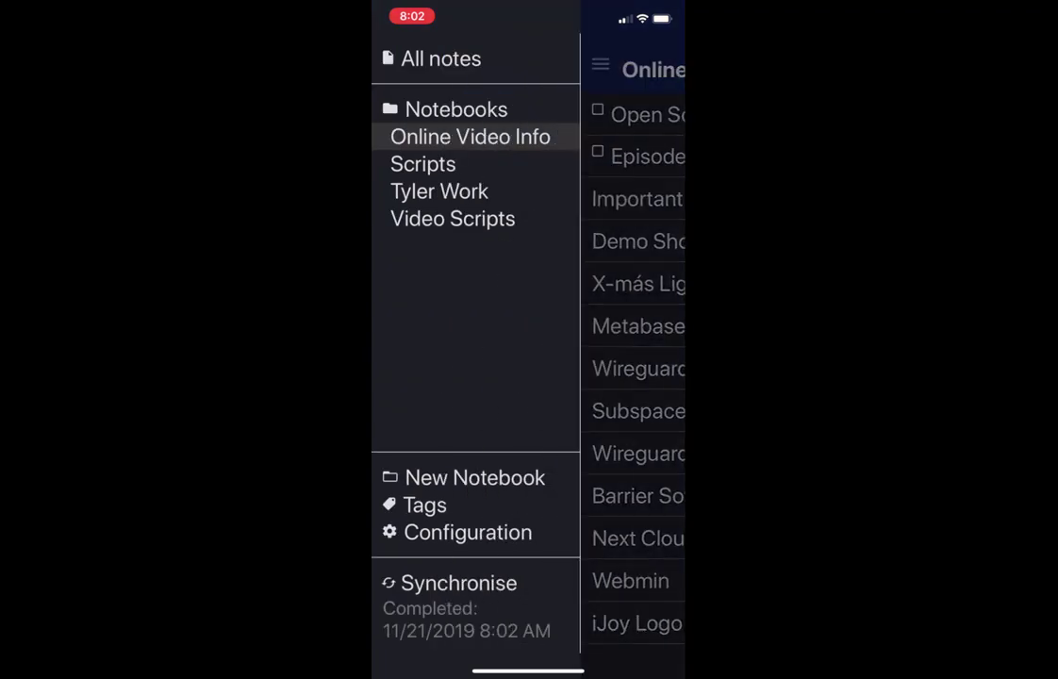
{"action": "left_click", "coordinate": [423, 164]}
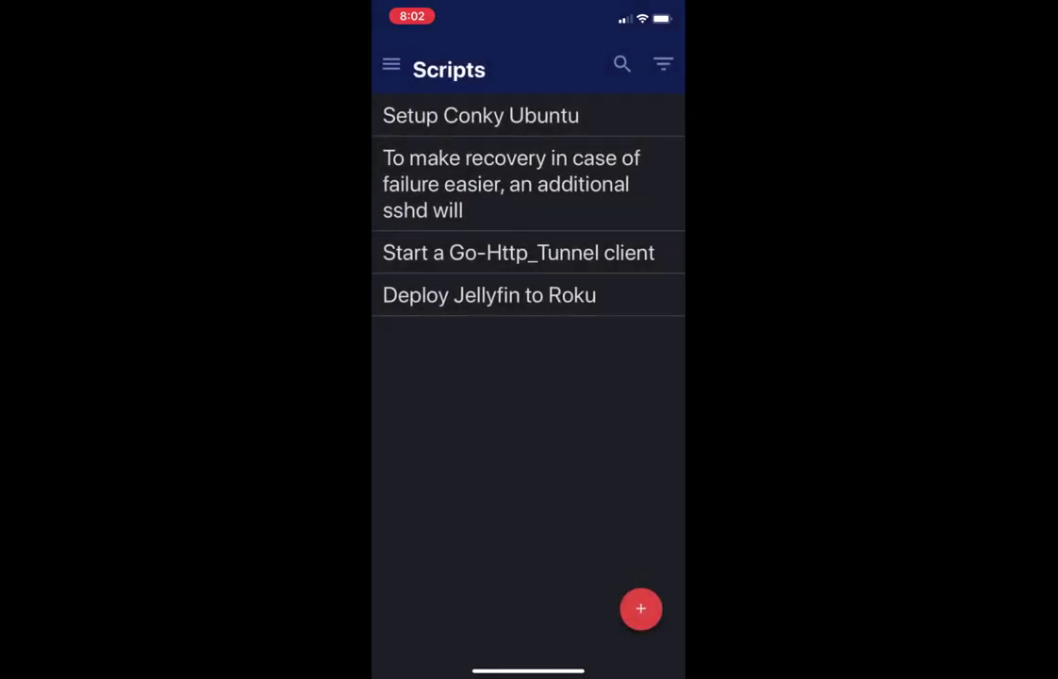
Return to the Online Video Info notebook and open the Open Source Is Awesome to-do
{"action": "left_click", "coordinate": [391, 64]}
{"action": "left_click", "coordinate": [469, 135]}
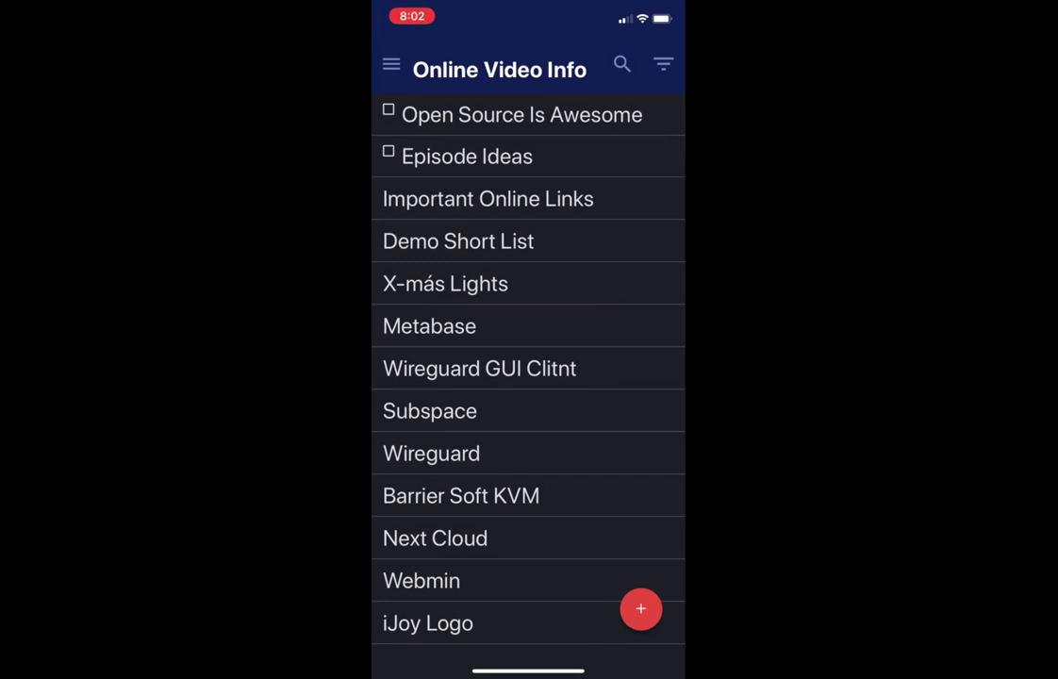
{"action": "left_click", "coordinate": [521, 114]}
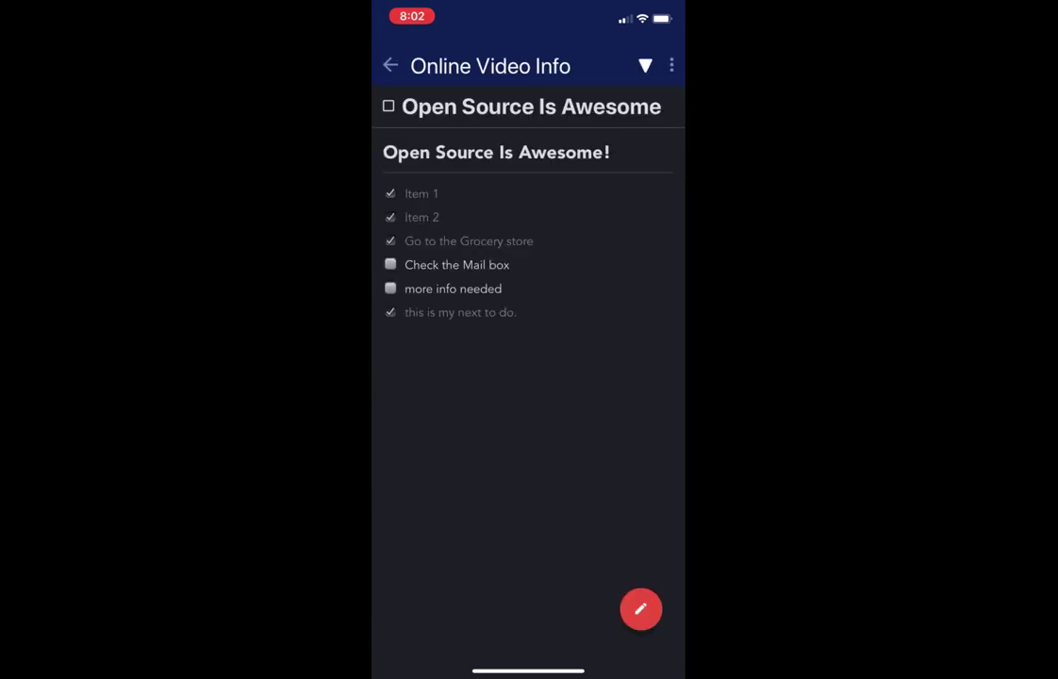